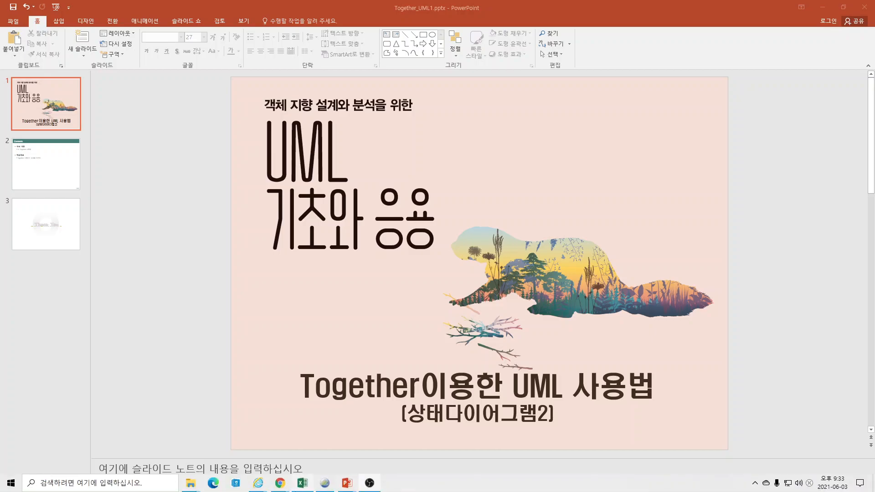
Switch to Together and draw a large state machine named 온라인진료예약 on the empty State Diagram3 canvas.
click(325, 483)
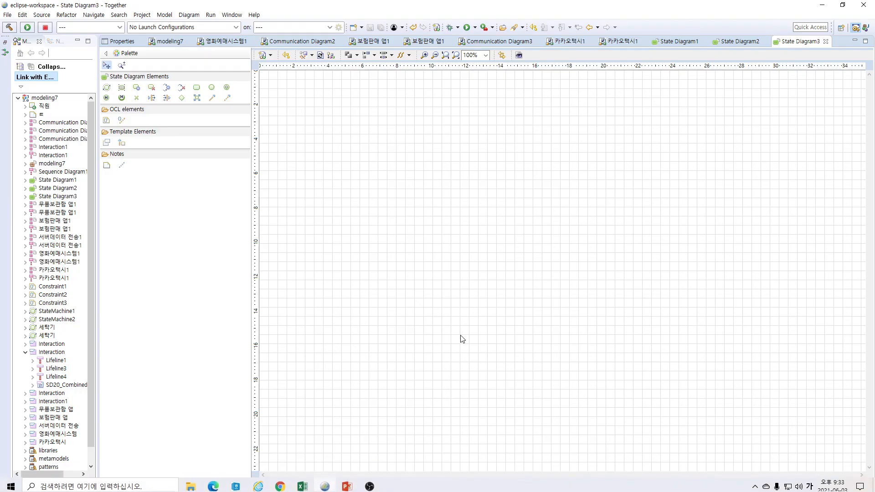
click(271, 55)
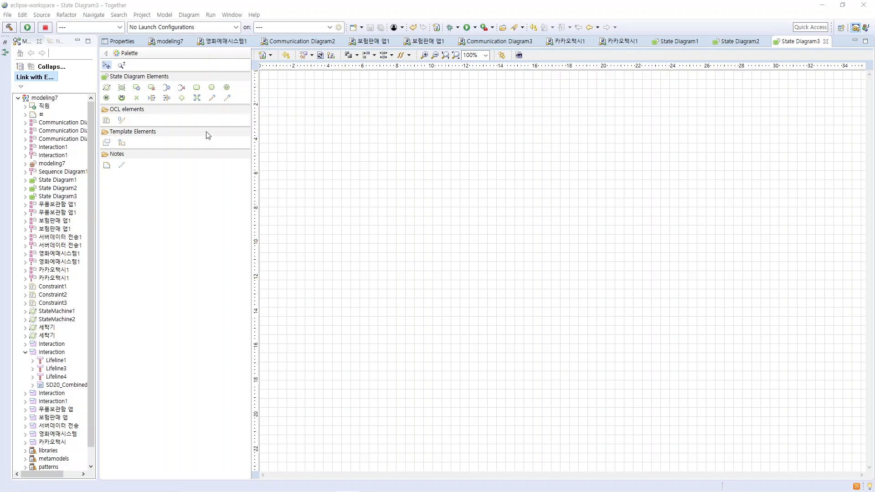
click(106, 87)
drag(305, 125, 703, 442)
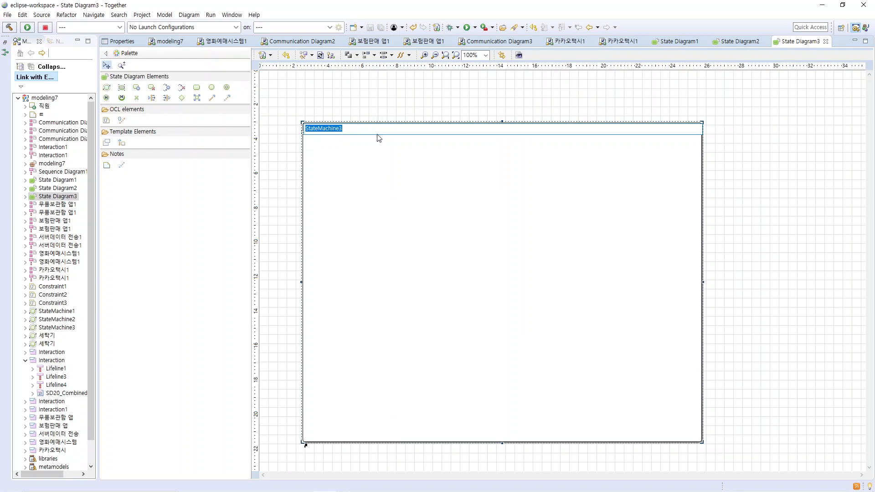
text(온라인)
text(진ㅎ)
text(료예약)
key(Return)
key(Return)
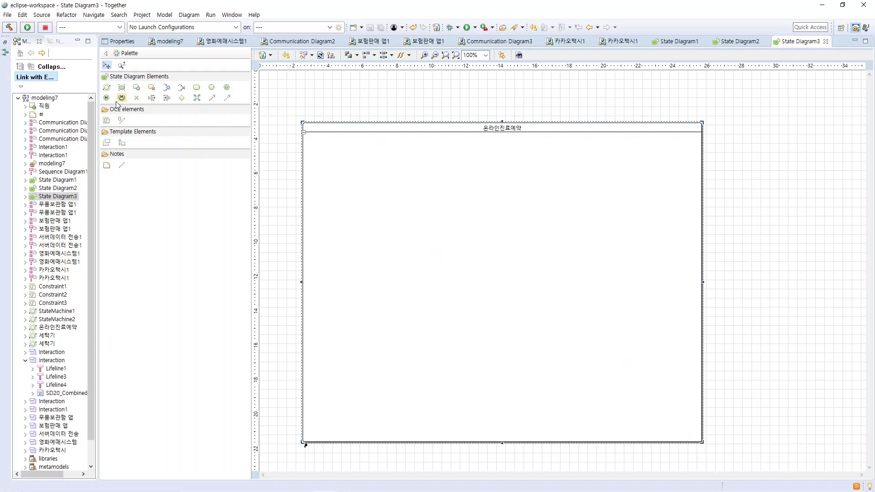
Place an initial node inside the 온라인진료예약 state machine and add a state named 관심 to its right.
click(212, 87)
click(338, 197)
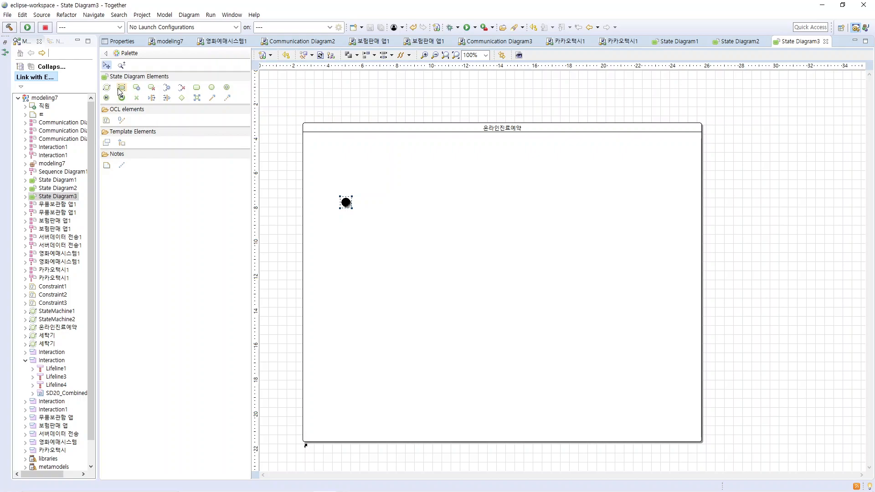
click(196, 87)
click(420, 195)
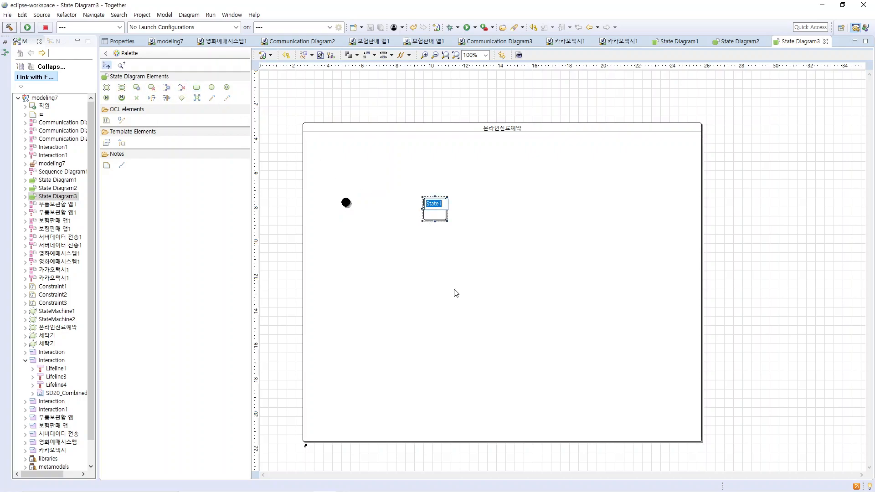
text(관심)
key(Return)
mouse_move(438, 210)
drag(438, 210, 429, 210)
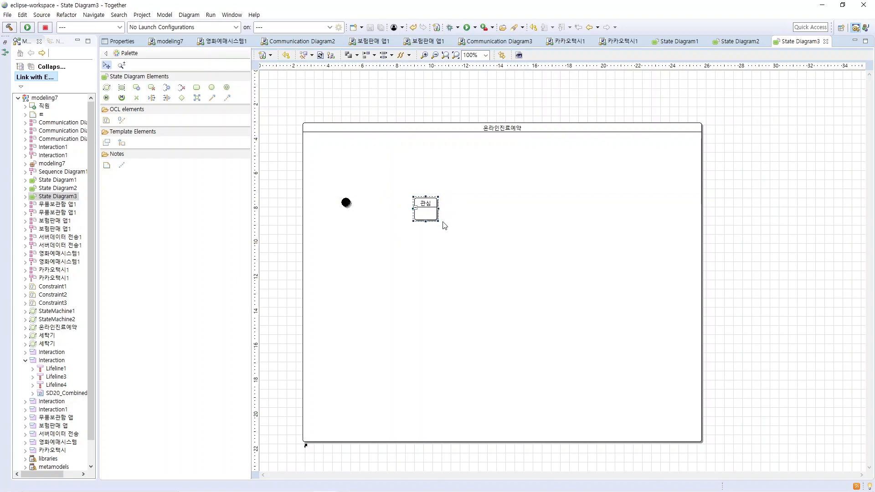
click(446, 235)
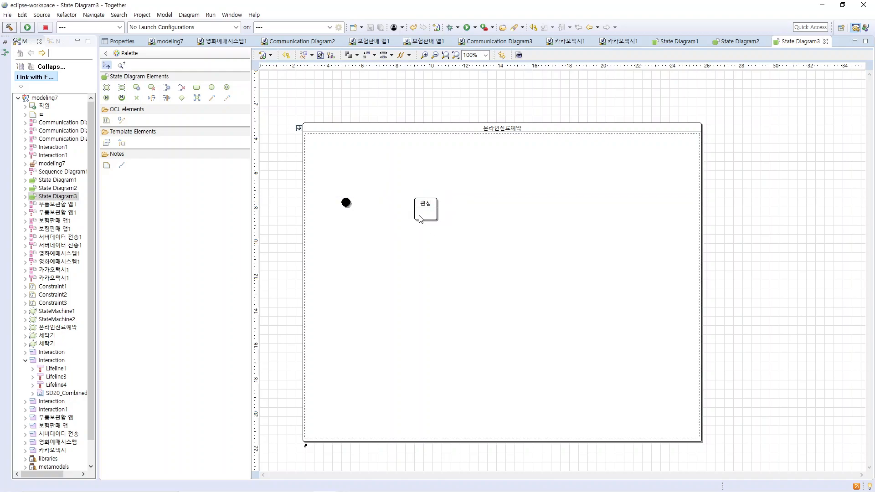
Connect the initial node to the 관심 state with a transition link.
click(216, 101)
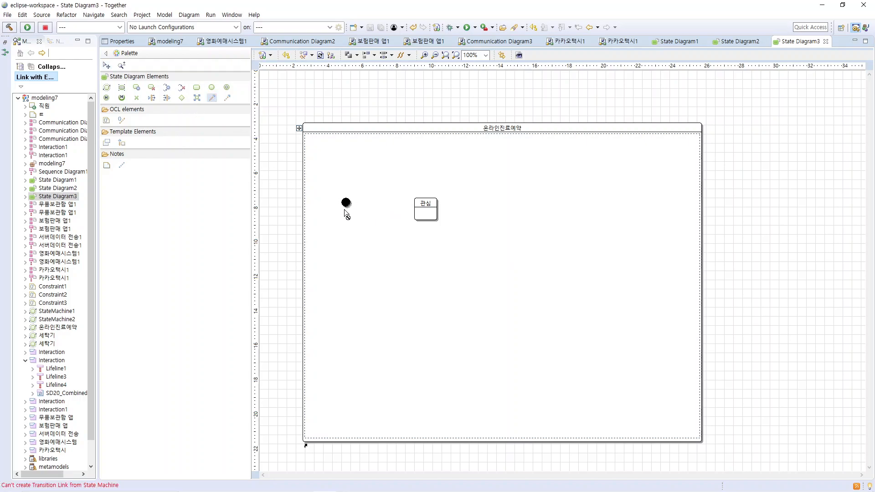
click(346, 203)
click(422, 212)
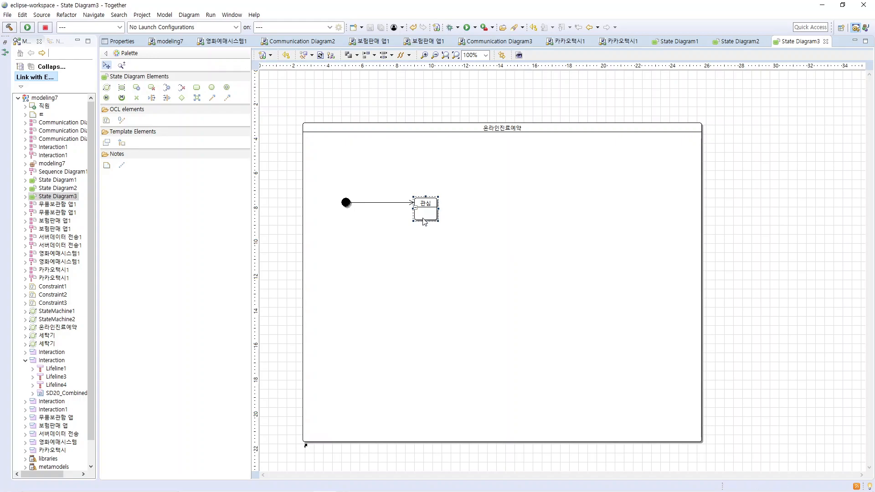
click(425, 204)
click(431, 206)
Label the transition from the initial node to 관심 as pain/visit in its properties and return to State Diagram3.
click(392, 203)
right_click(393, 206)
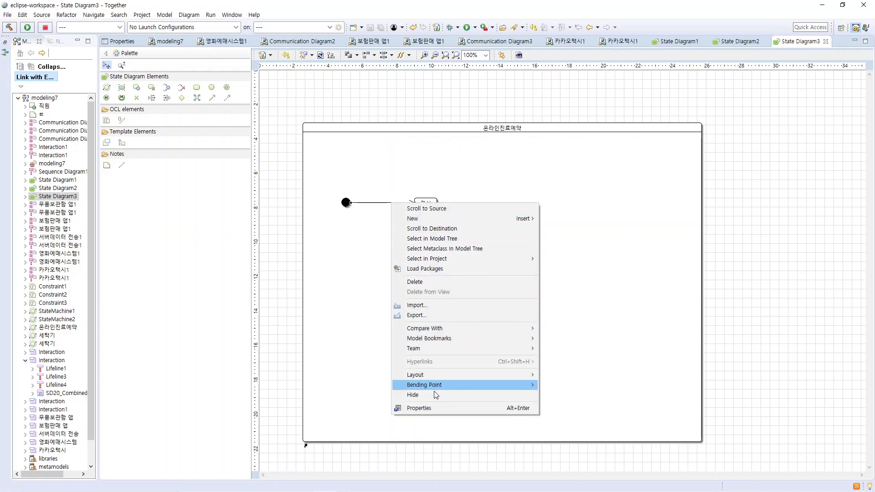
click(431, 408)
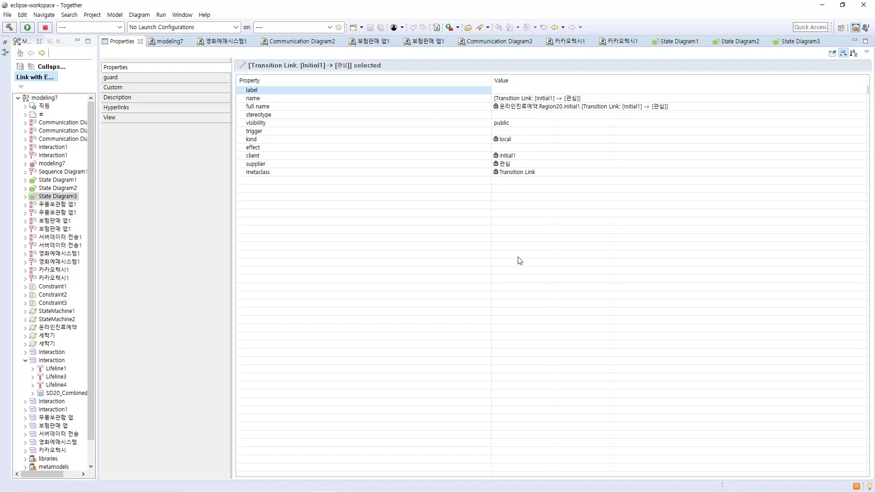
text(pain/visit)
key(Return)
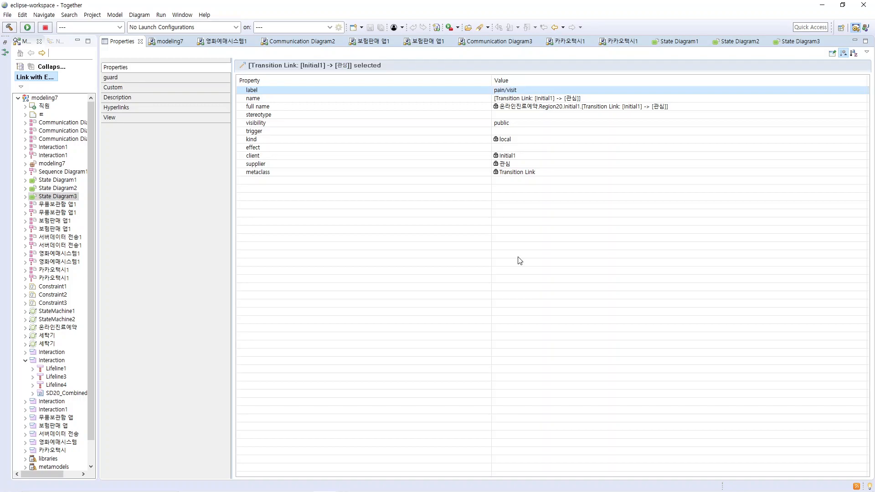
click(799, 42)
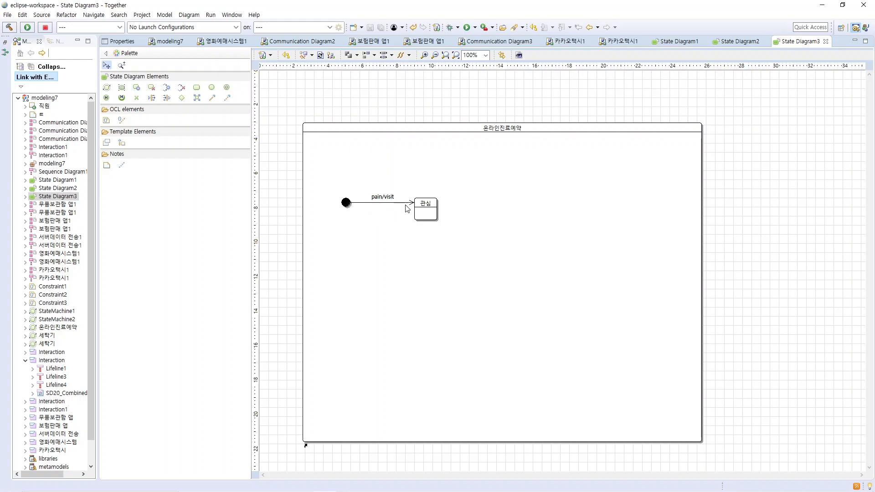
Add a state named 진료 to the right of the 관심 state.
click(426, 205)
click(196, 87)
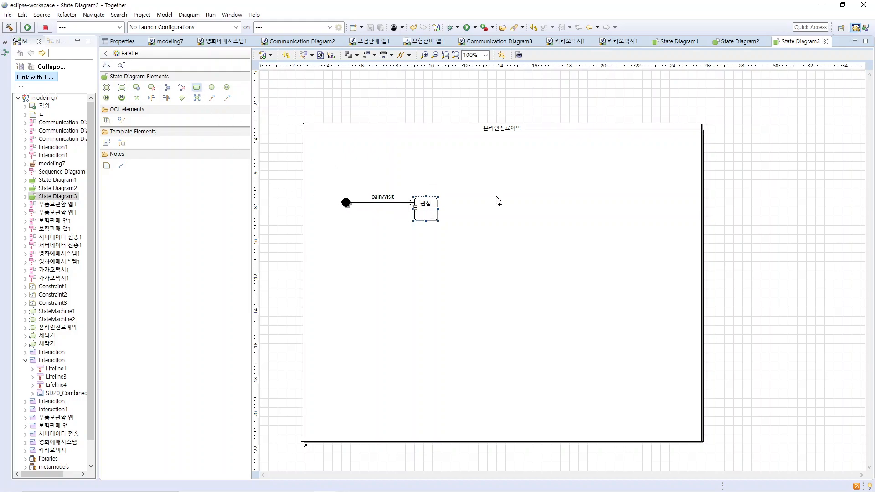
click(480, 200)
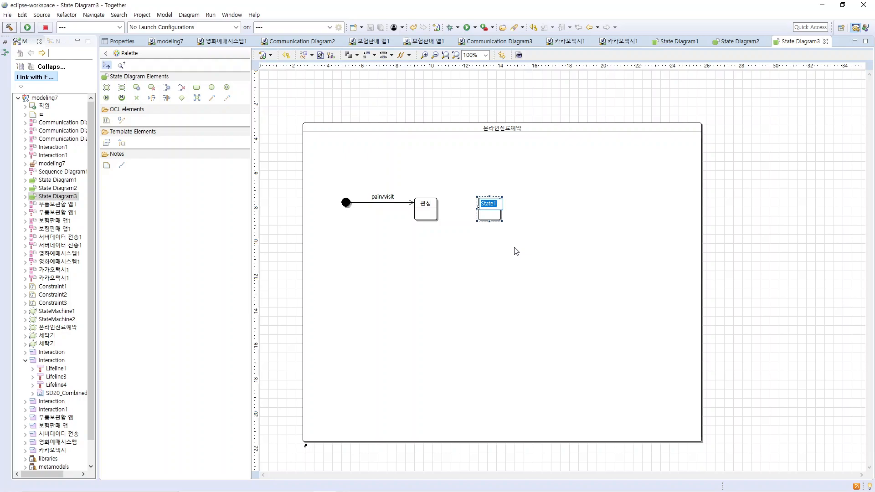
text(wlsfy)
key(BackSpace)
key(BackSpace)
key(BackSpace)
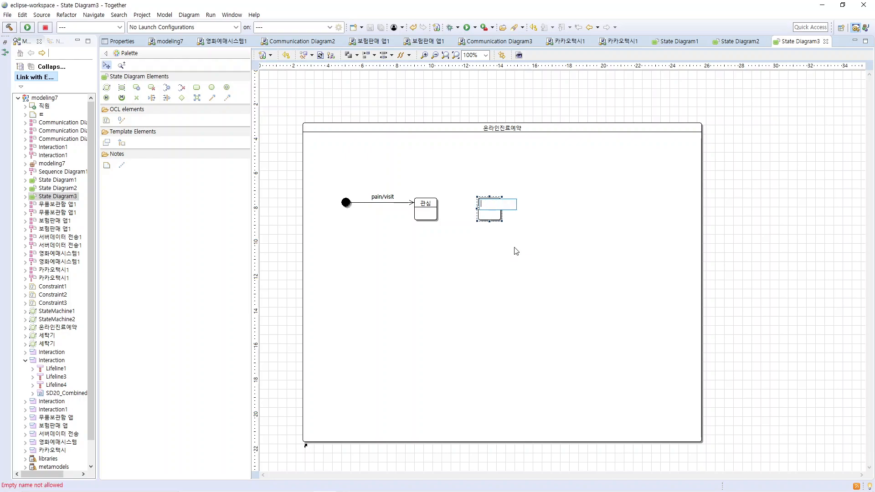
text(ㅈ)
text(료)
key(Return)
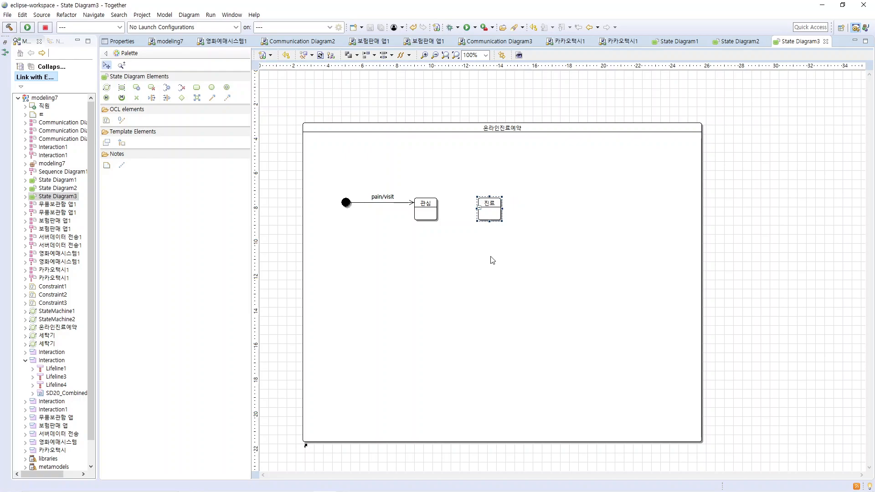
Connect the 관심 state to 진료 with a transition labelled continue medical and return to State Diagram3.
click(211, 98)
drag(433, 220, 479, 215)
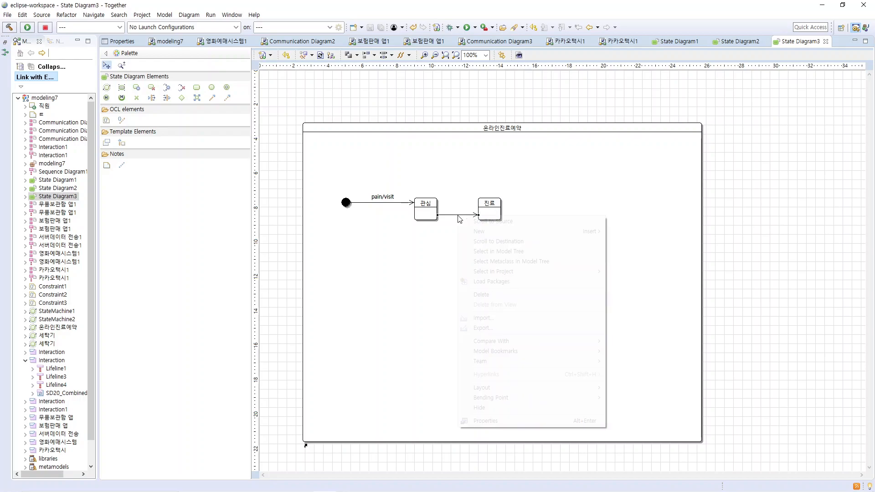
right_click(458, 216)
click(493, 422)
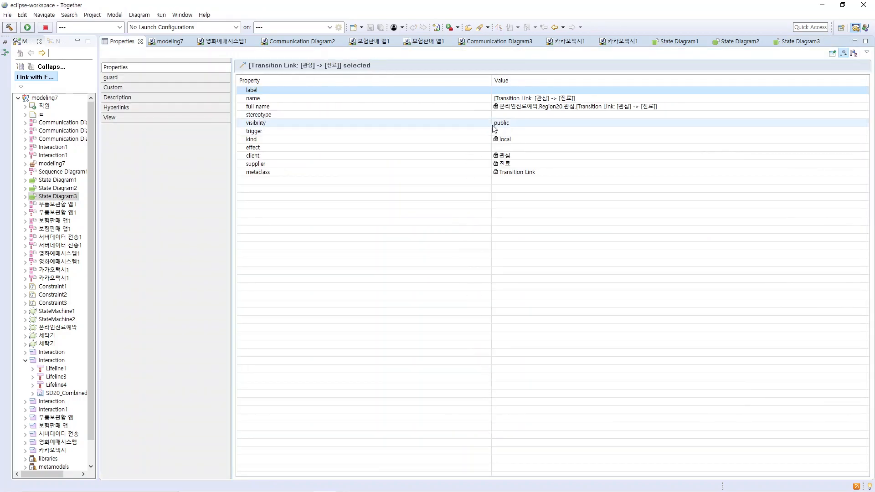
click(514, 91)
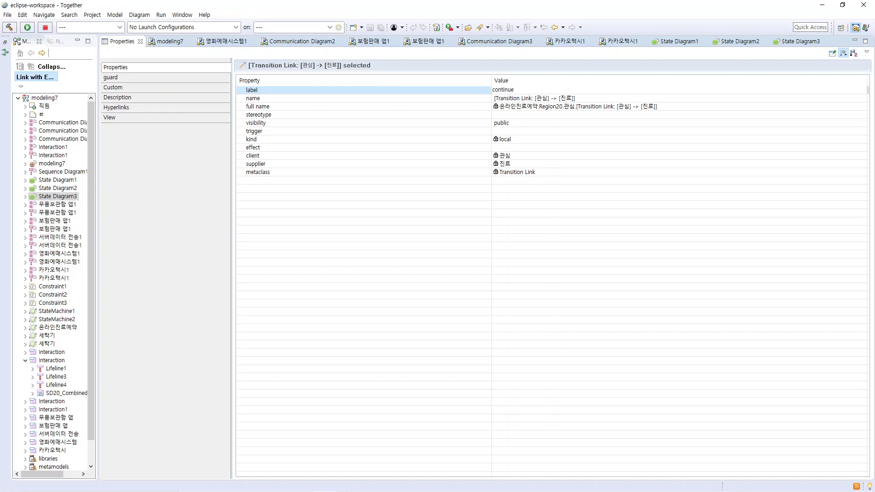
text(dical)
key(Return)
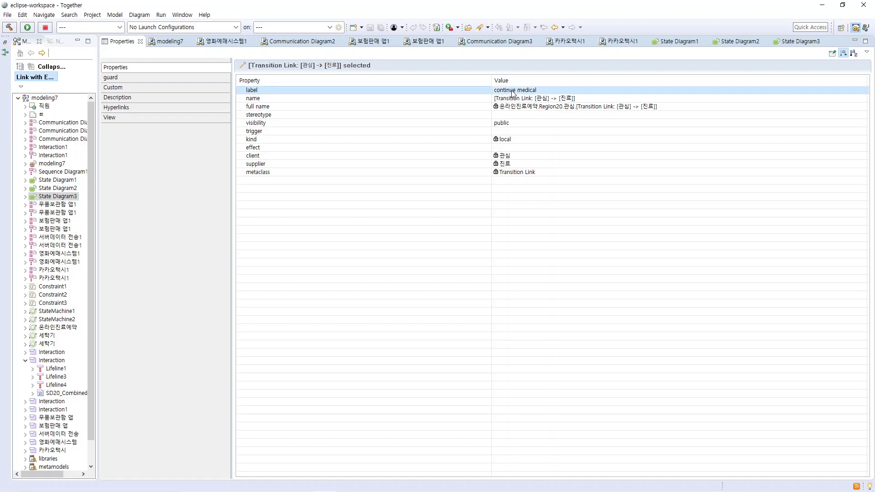
click(801, 41)
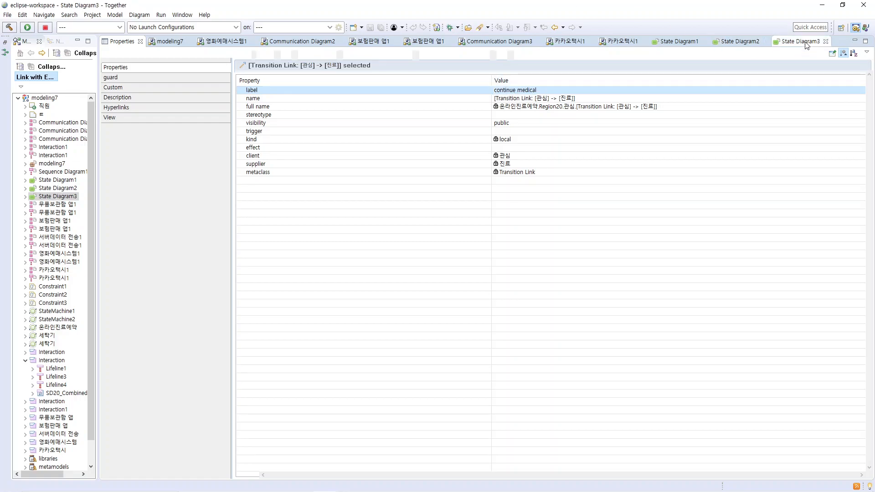
Move the 진료 state further right and align the initial node and the continue medical transition at one height.
drag(492, 209, 511, 209)
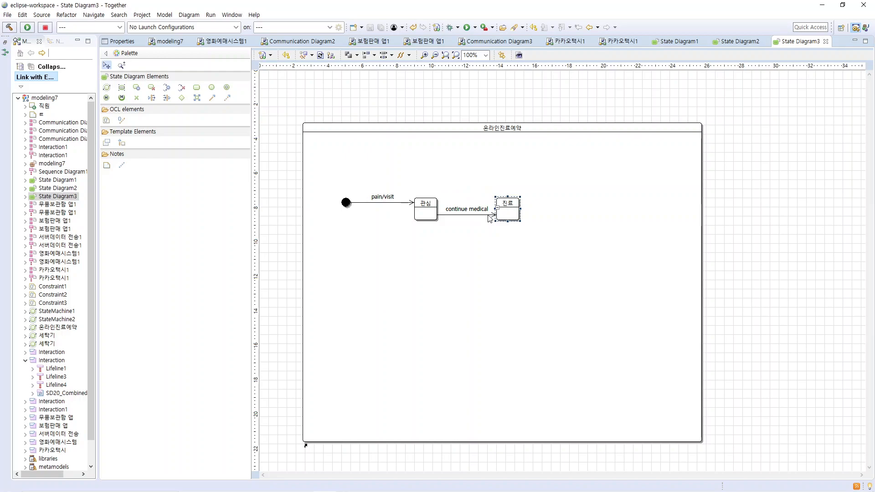
drag(390, 203, 347, 212)
click(346, 204)
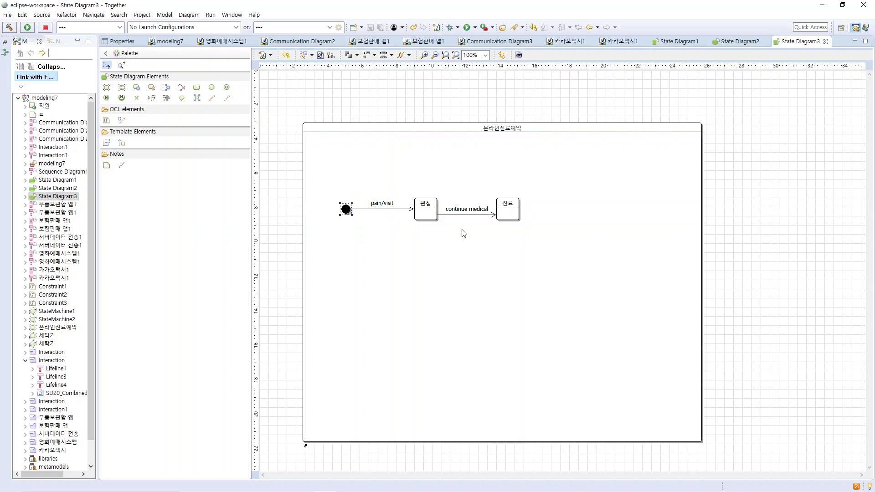
drag(472, 219, 469, 209)
click(467, 239)
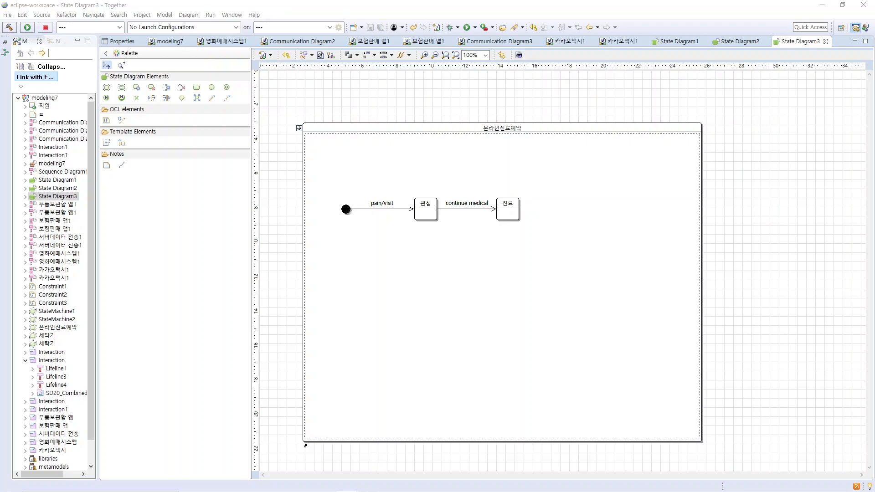
Add a state named 입원 to the right of 진료 and align it with the other states.
click(197, 89)
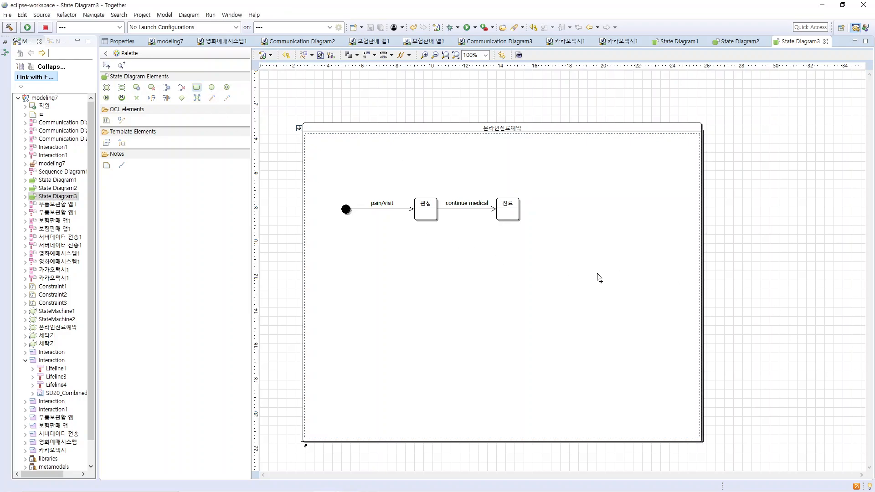
click(586, 203)
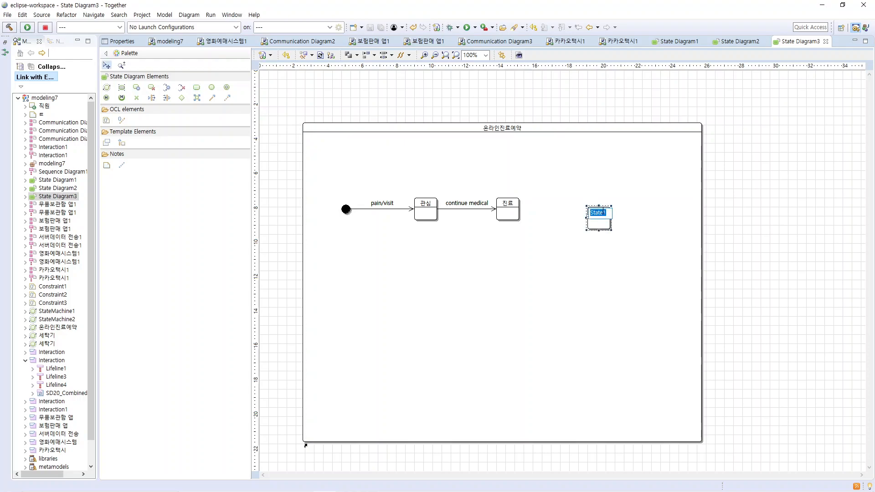
text(dlqd)
key(BackSpace)
key(BackSpace)
key(BackSpace)
key(BackSpace)
text(입원)
key(Return)
click(607, 223)
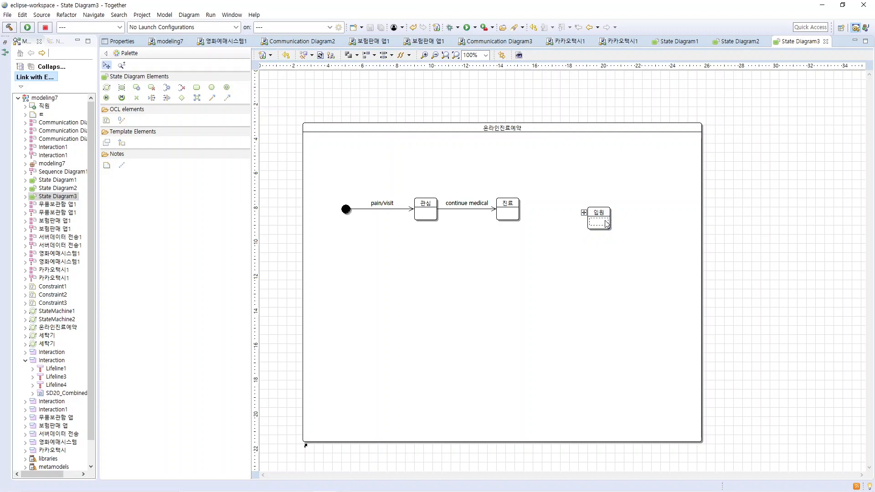
drag(607, 214, 607, 209)
click(609, 254)
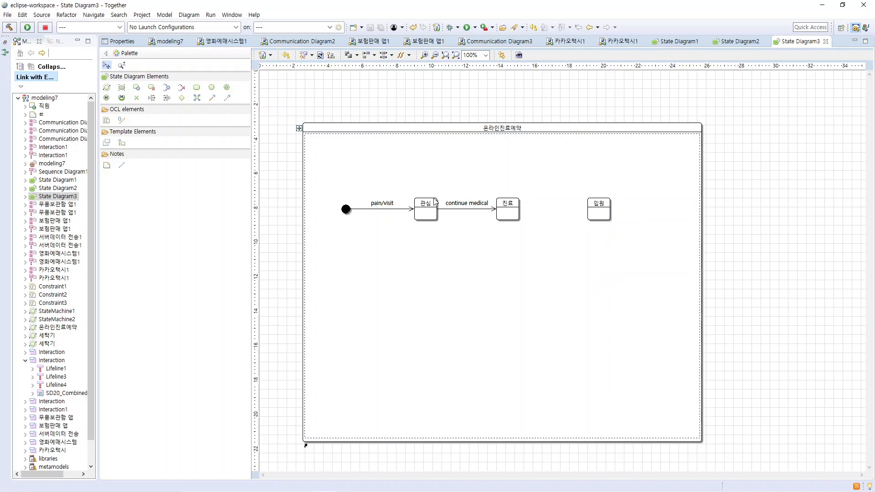
Connect the 진료 state to 입원 with a transition labelled decision hospitalization.
click(213, 98)
drag(514, 214, 562, 207)
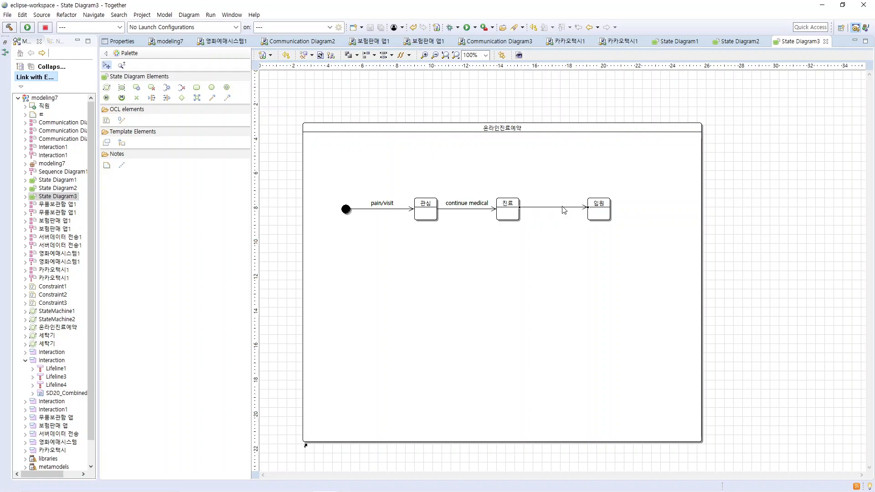
right_click(563, 207)
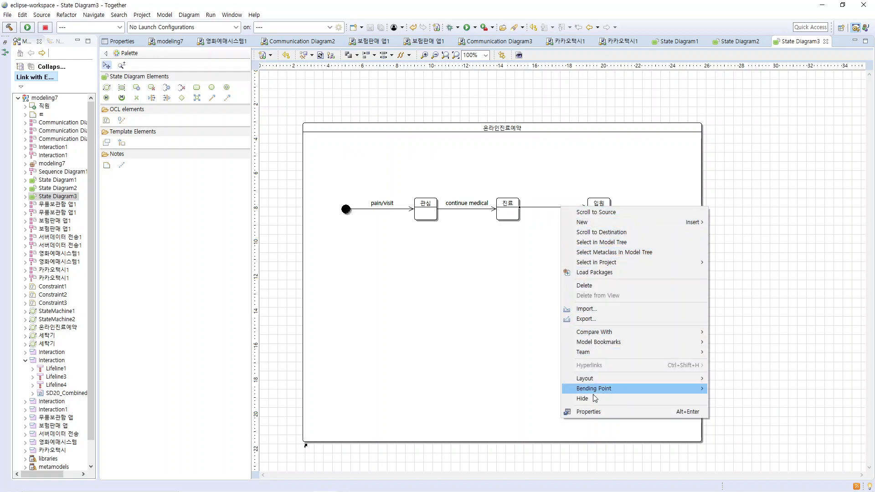
click(596, 412)
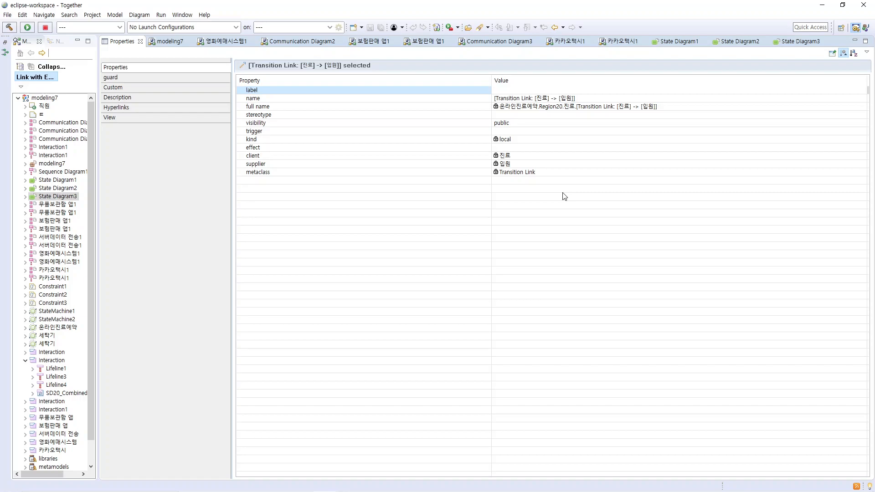
text(ㅇㄷㅊㅑㄴㅑㅐㅜ)
key(BackSpace)
key(BackSpace)
key(BackSpace)
key(BackSpace)
key(BackSpace)
key(BackSpace)
click(564, 196)
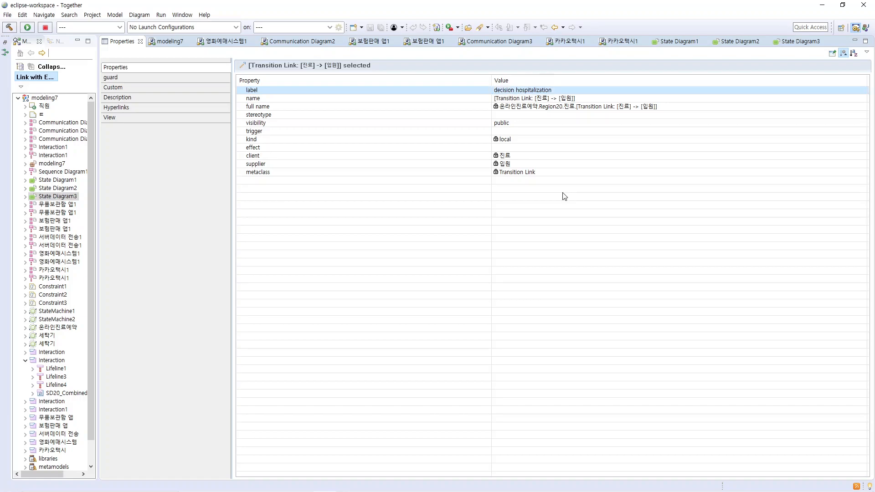
Change the label of the 진료-to-입원 transition to <<decision hospitalization>> and move the 입원 state further right in State Diagram3.
click(556, 90)
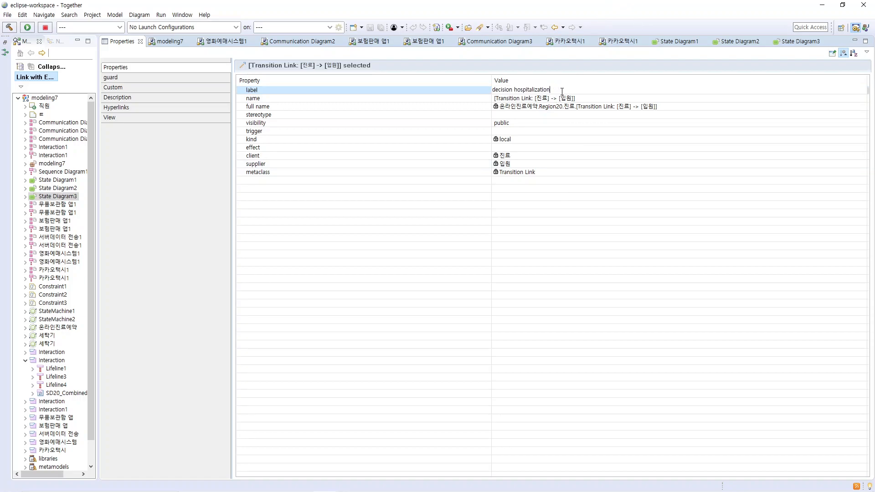
text(<<)
key(Return)
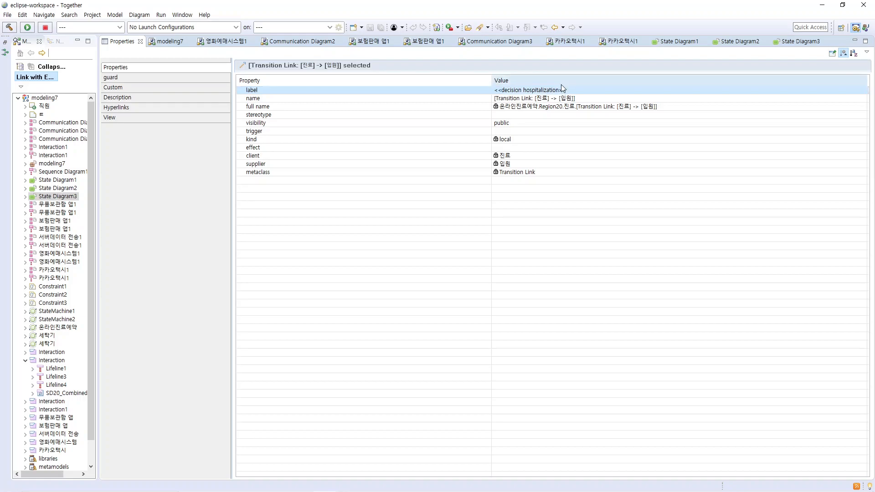
click(800, 42)
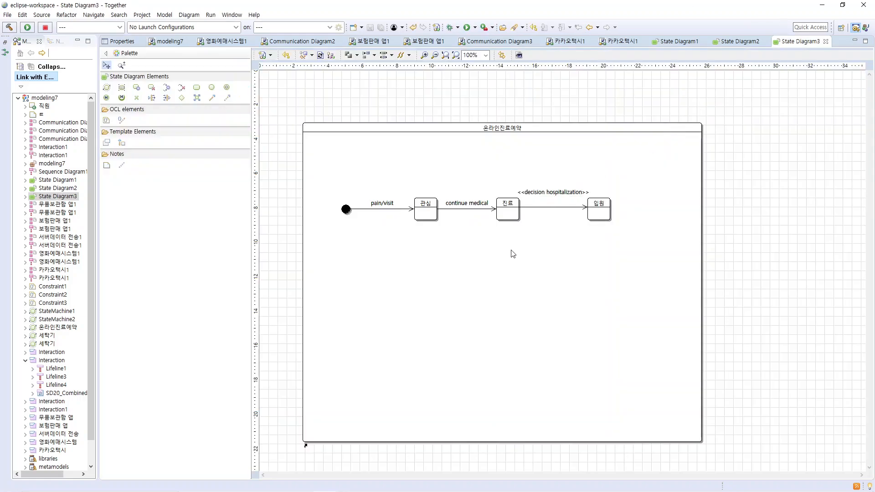
drag(600, 209, 629, 206)
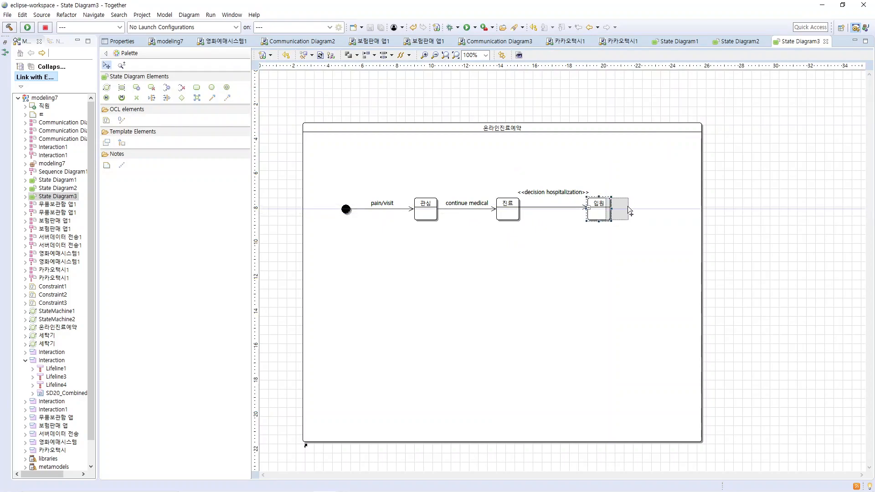
click(584, 239)
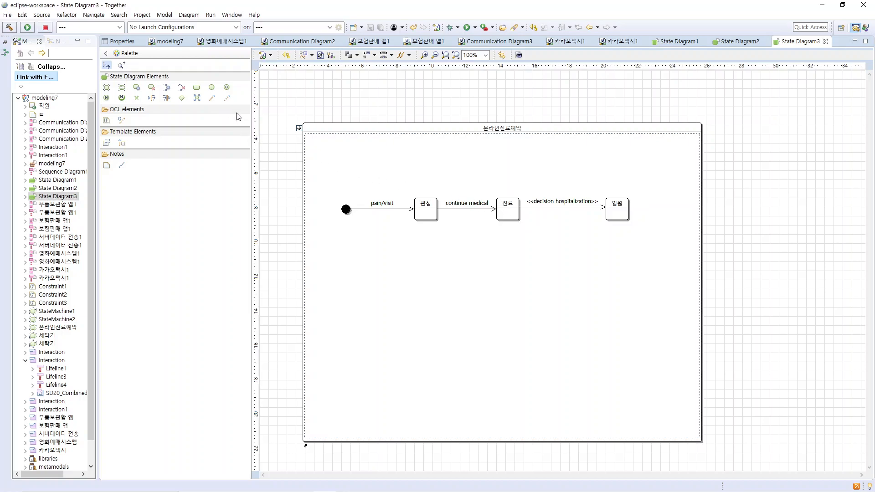
Add a state named 진료종료 below the 진료 state.
click(197, 91)
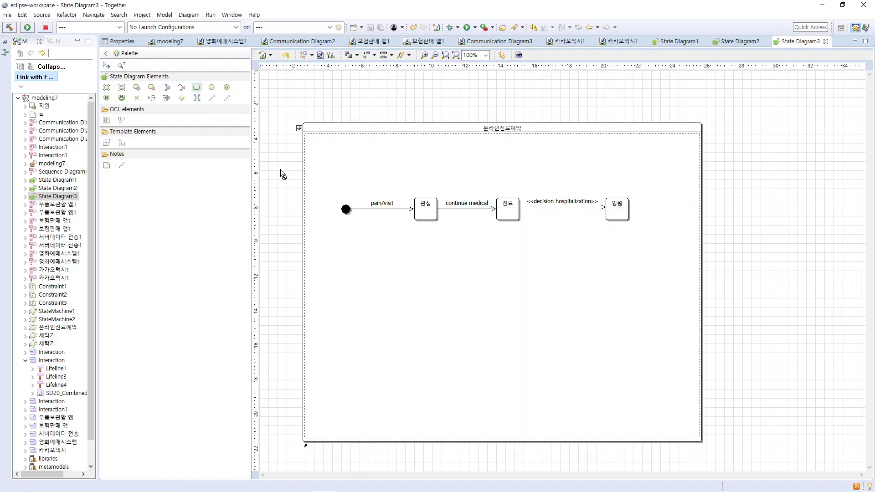
click(498, 294)
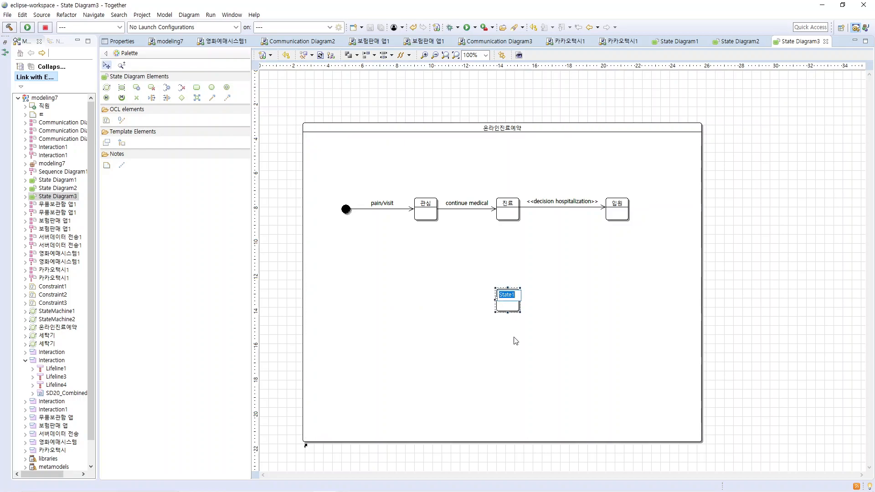
text(wlsfywhdfy)
key(BackSpace)
key(BackSpace)
key(BackSpace)
key(BackSpace)
key(BackSpace)
key(BackSpace)
key(BackSpace)
key(BackSpace)
key(BackSpace)
key(BackSpace)
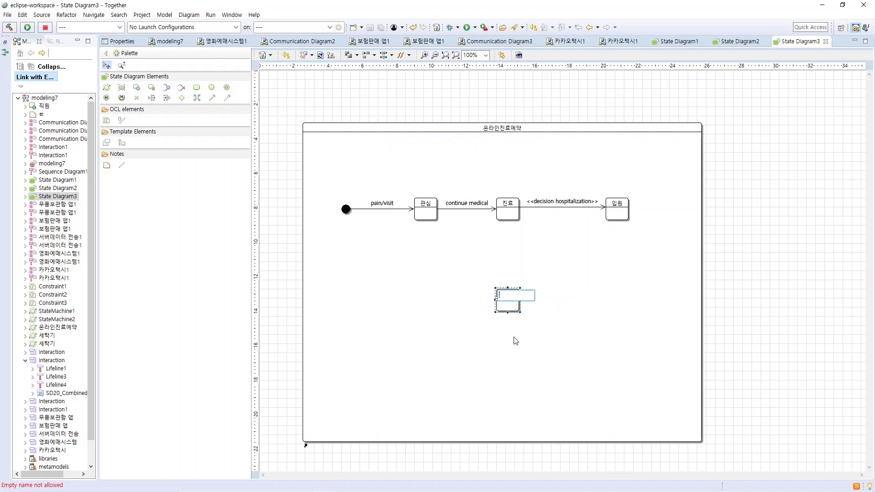
text(진료종료)
key(Return)
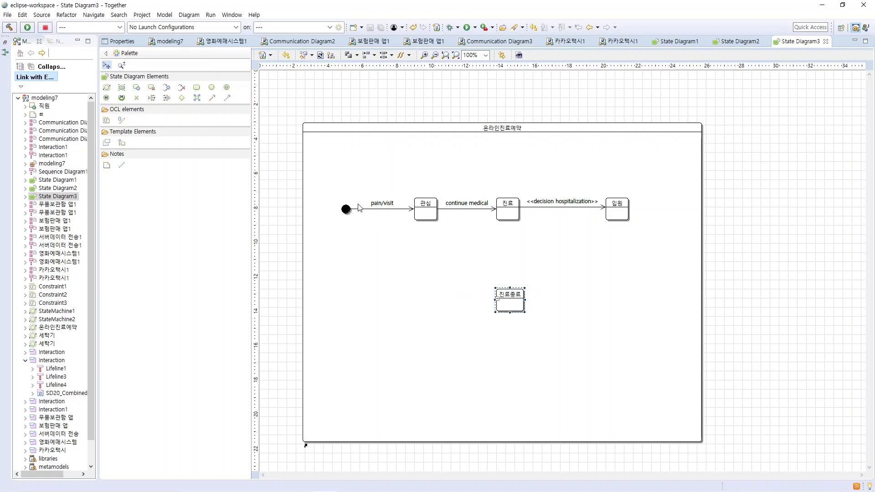
Connect the 입원 state to 진료종료 with a transition labelled leaving and return to State Diagram3.
click(215, 98)
click(616, 214)
click(514, 305)
right_click(569, 251)
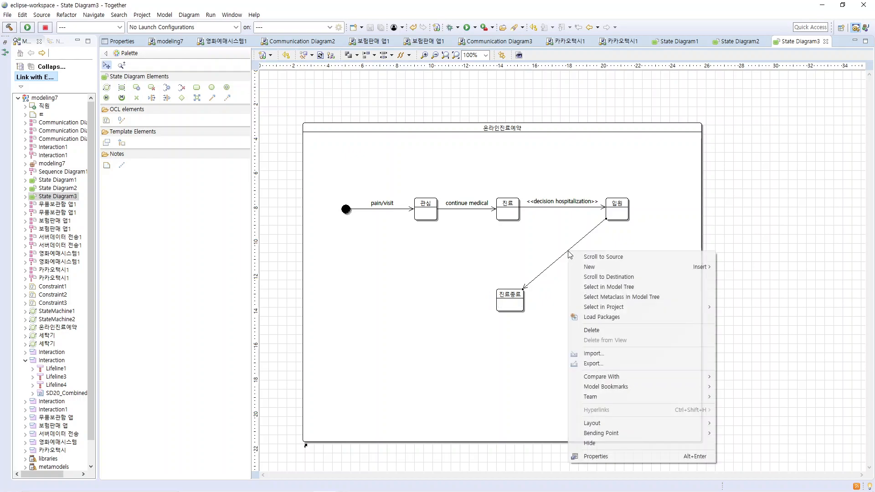
click(596, 457)
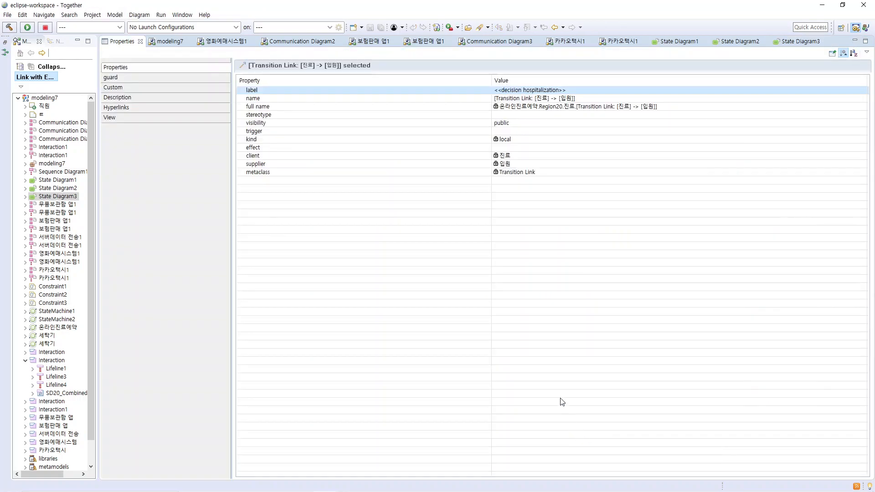
click(524, 90)
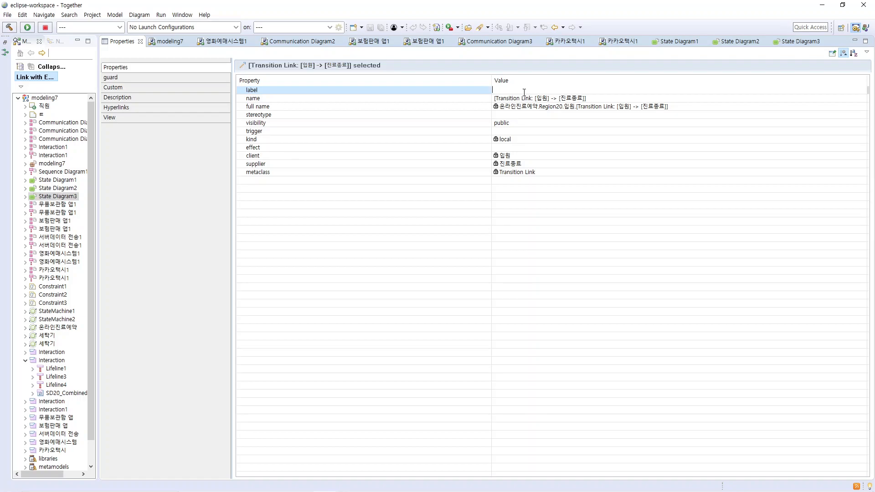
text(aving)
key(Return)
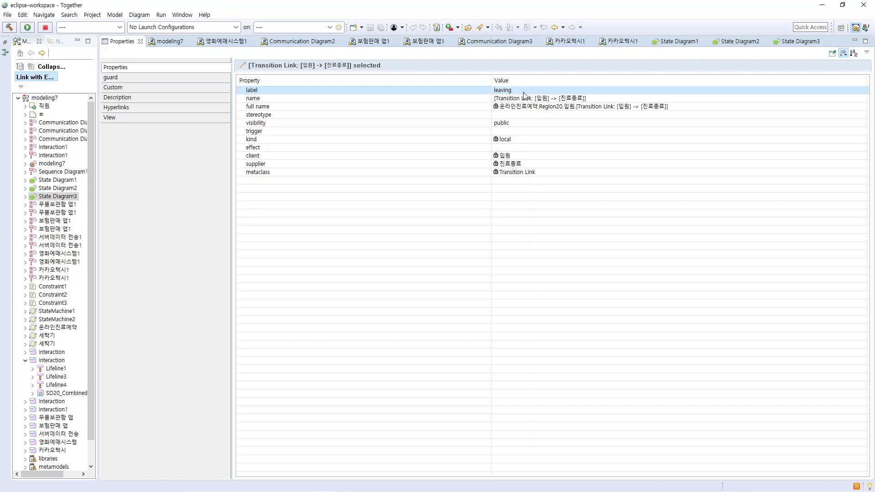
click(798, 42)
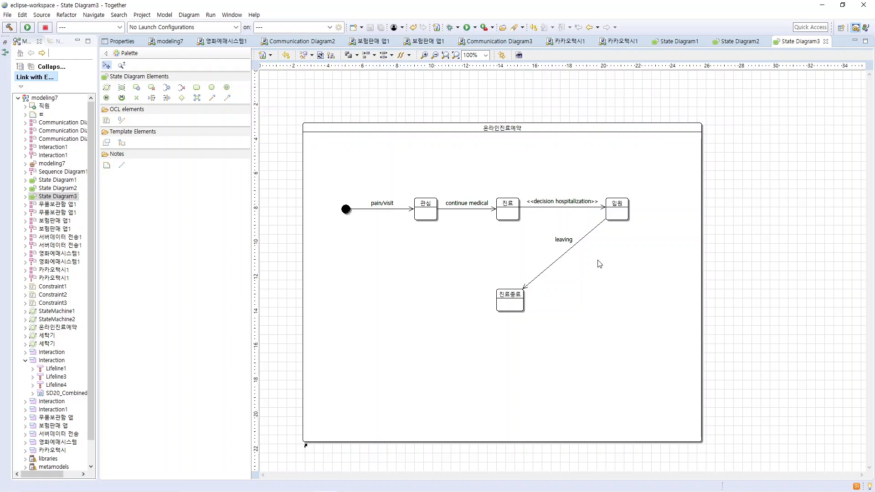
Connect the 입원 state back to 진료 with a transition labelled out patient and return to State Diagram3.
click(212, 98)
click(611, 215)
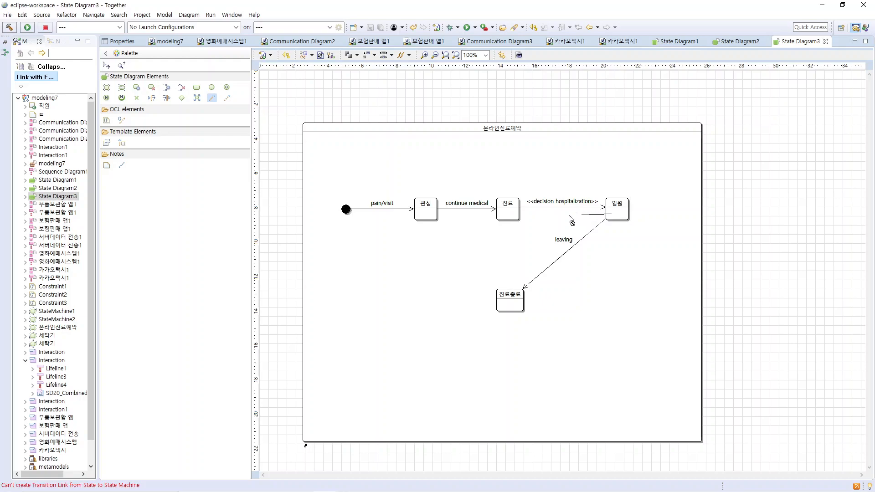
click(509, 217)
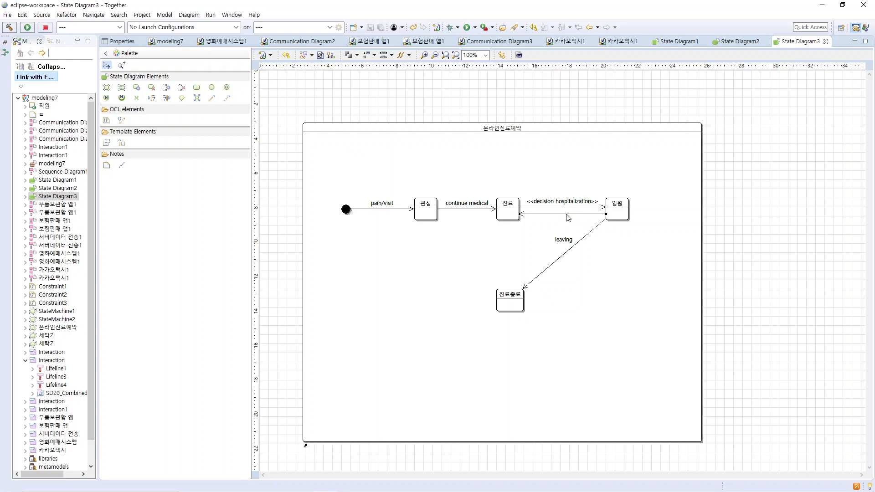
right_click(567, 215)
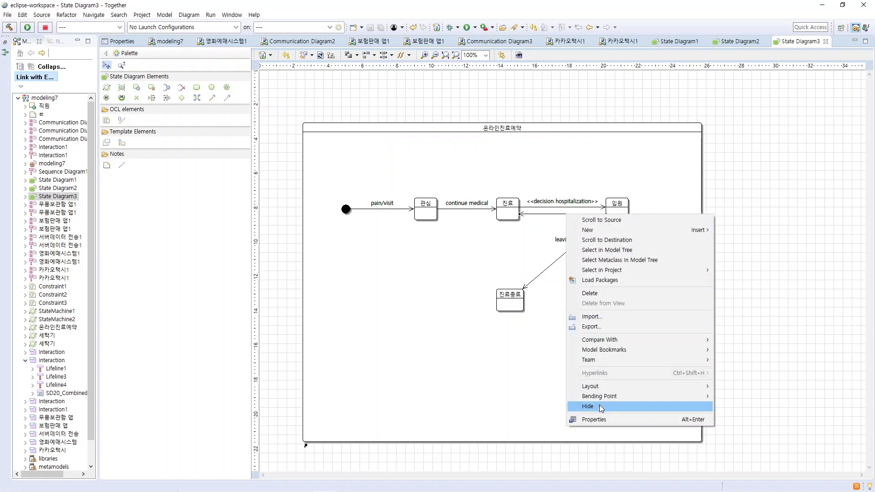
click(602, 420)
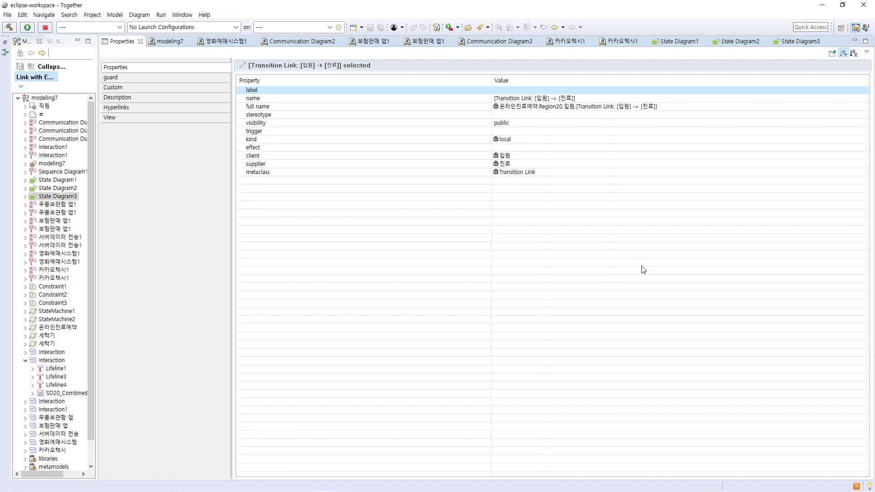
click(539, 91)
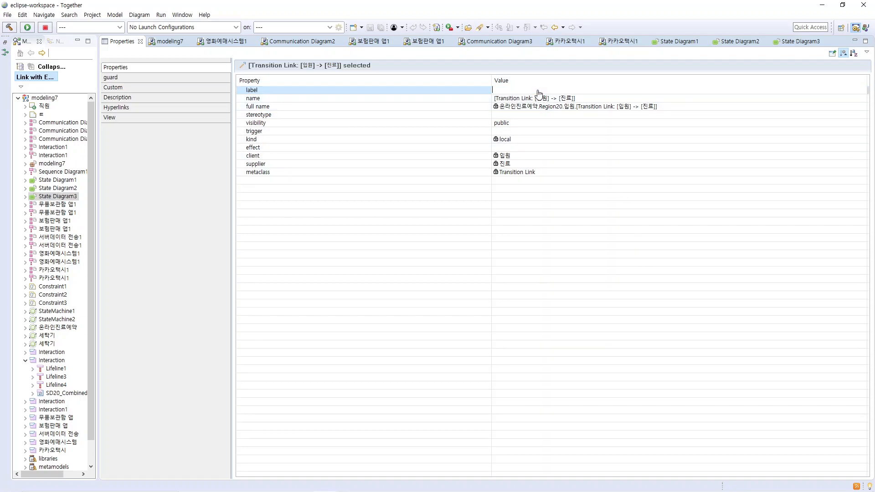
text(out patient)
key(Return)
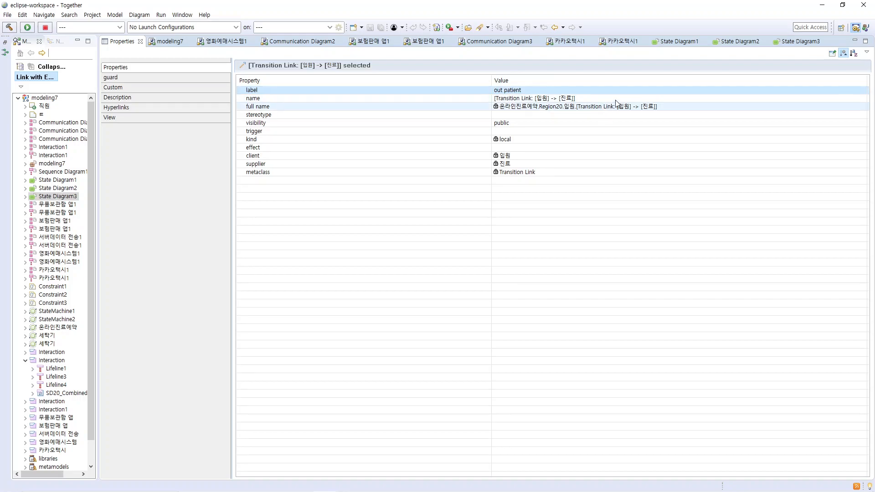
click(798, 41)
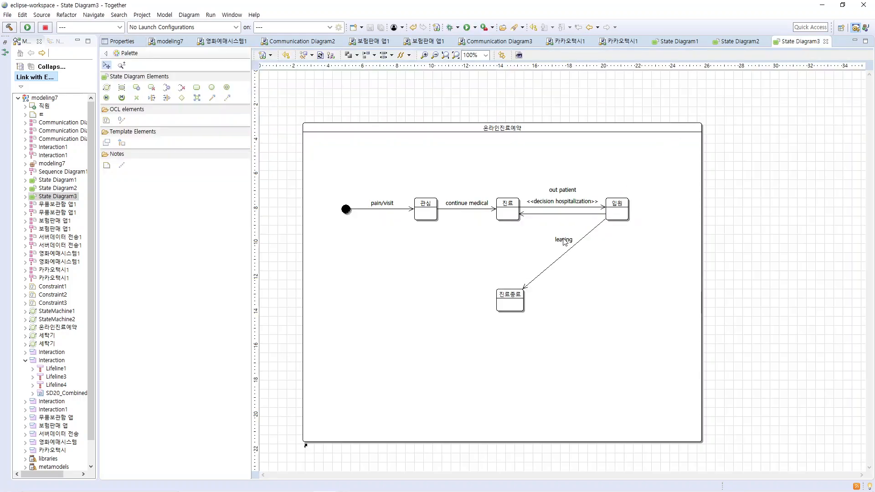
Move the out patient label just below the return transition between 입원 and 진료.
click(567, 194)
drag(567, 194, 566, 222)
click(615, 259)
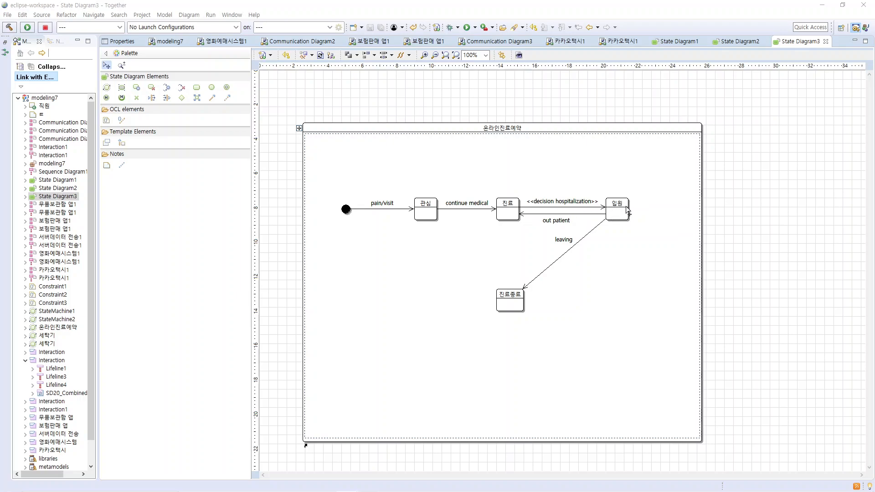
Connect the 진료 state to 진료종료 with a transition labelled end and return to State Diagram3.
click(515, 214)
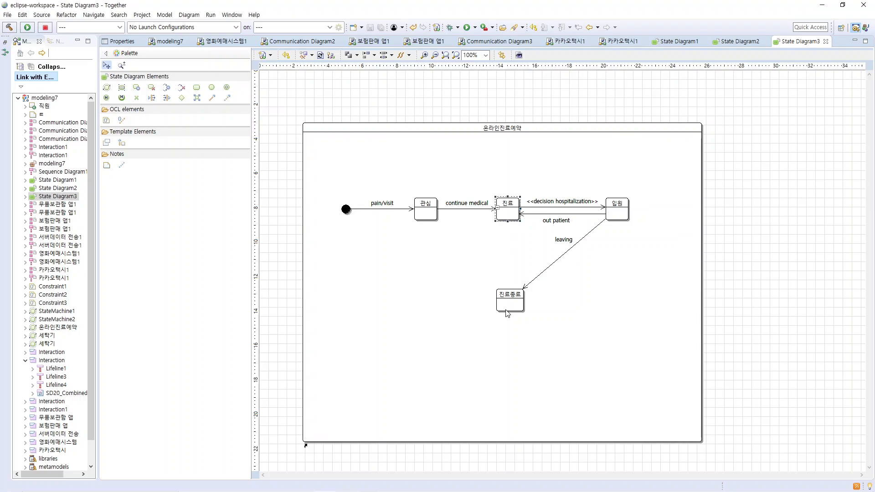
click(212, 98)
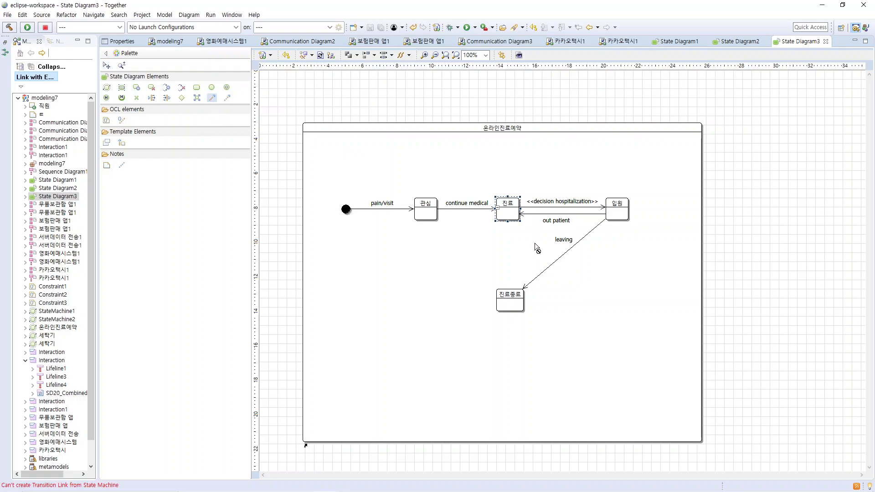
click(507, 215)
click(510, 301)
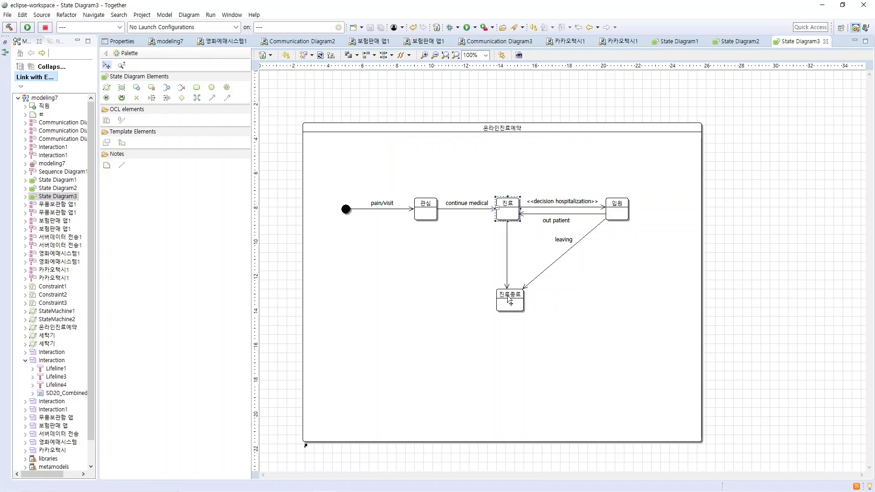
right_click(507, 260)
click(568, 465)
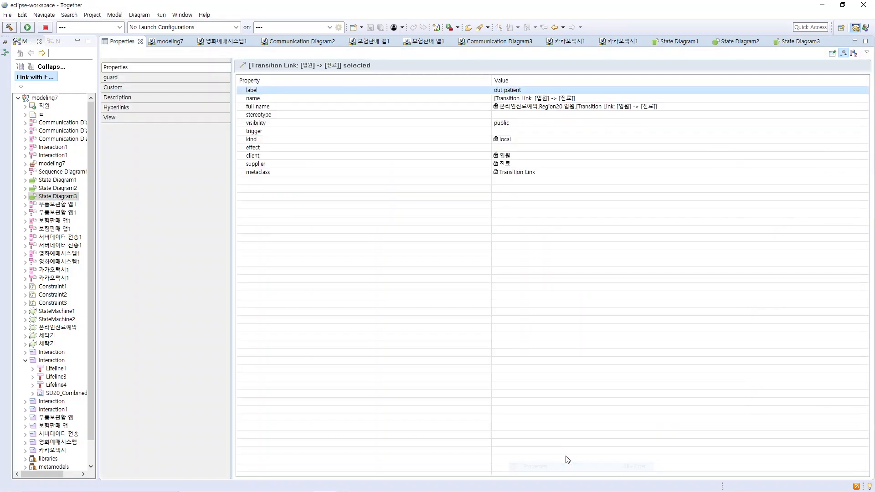
click(511, 89)
text(end)
key(Return)
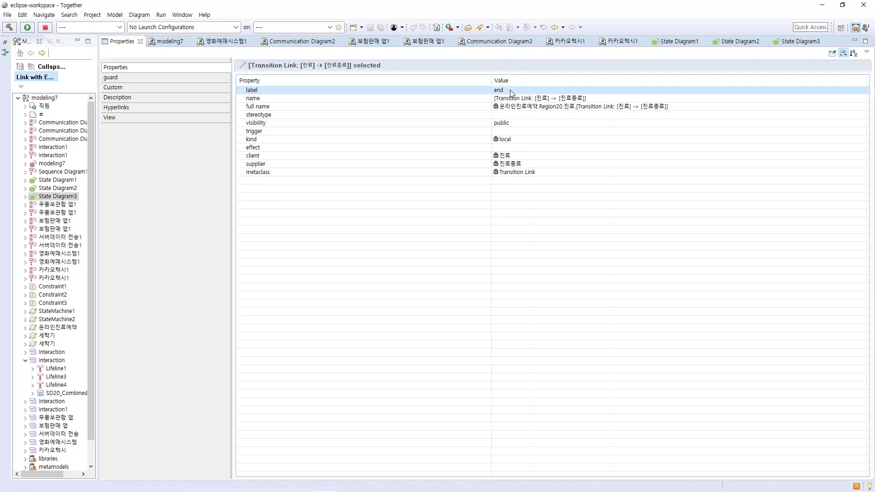
click(795, 42)
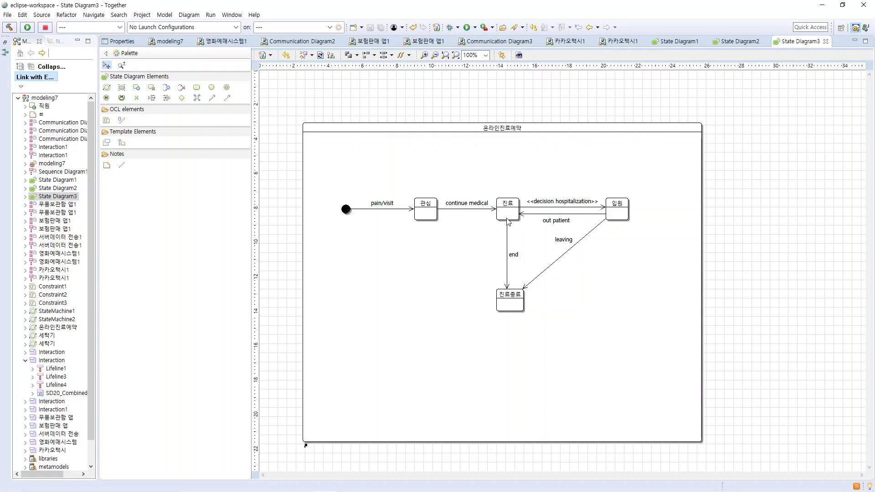
Connect the 관심 state to 진료종료 with a transition labelled end and return to State Diagram3.
click(431, 202)
click(212, 98)
click(428, 215)
click(500, 294)
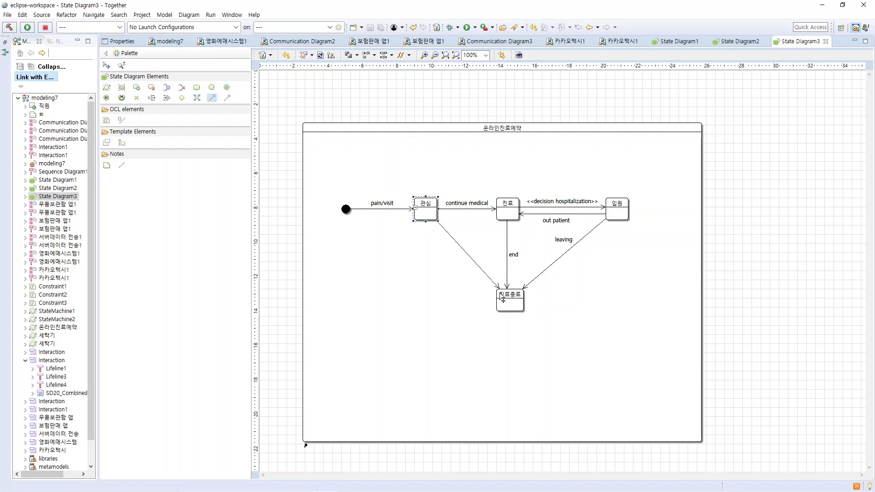
right_click(470, 258)
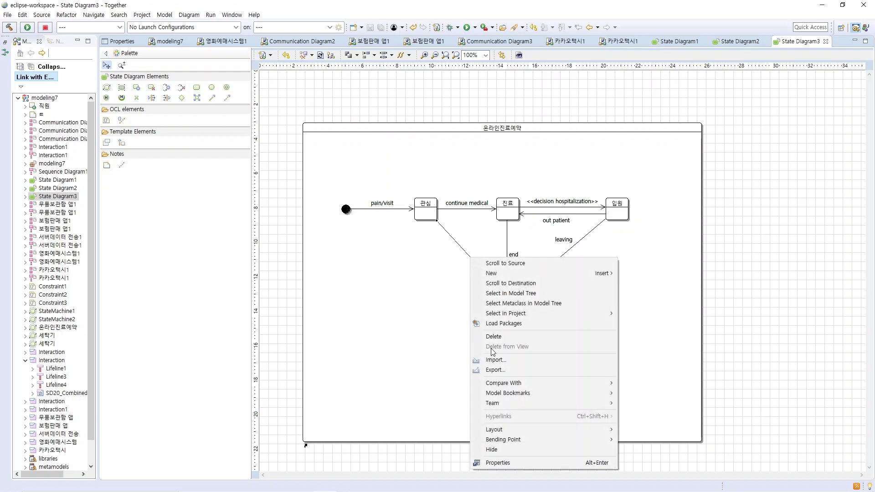
click(510, 464)
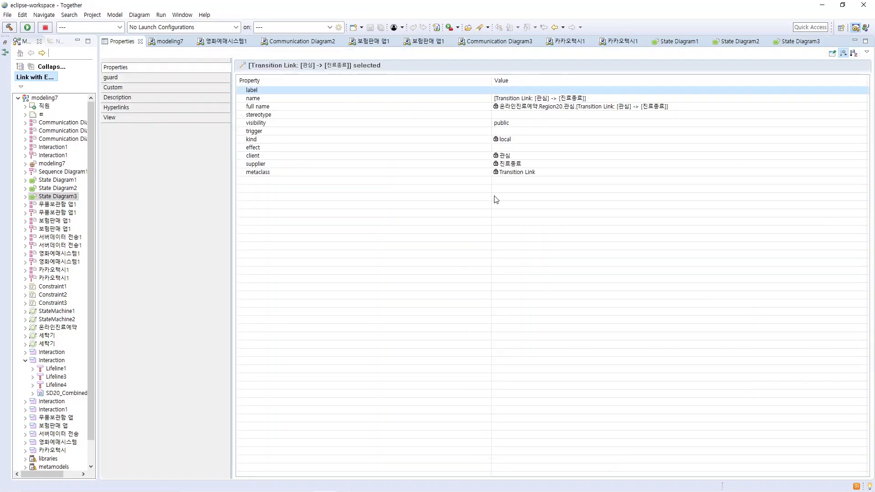
click(520, 90)
text(end)
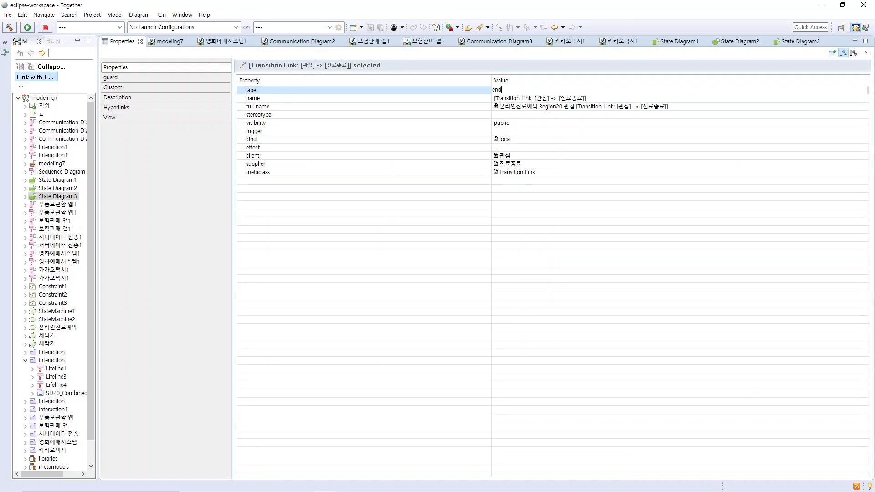
key(Return)
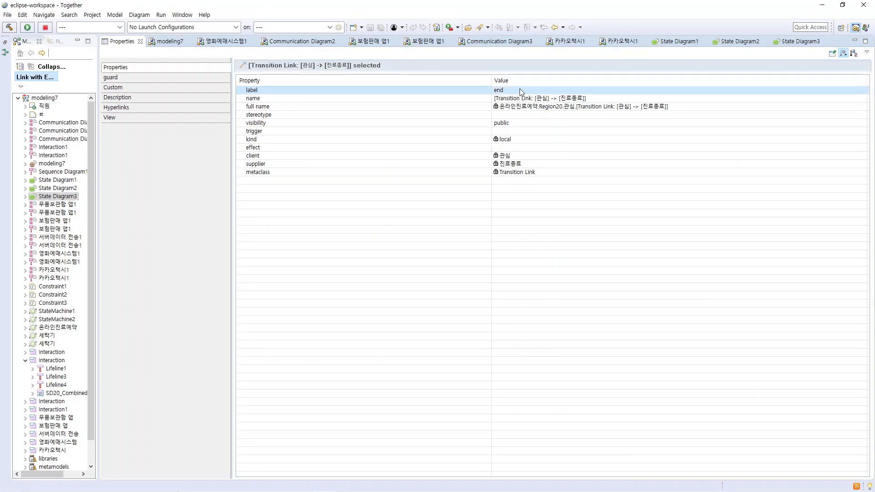
click(801, 41)
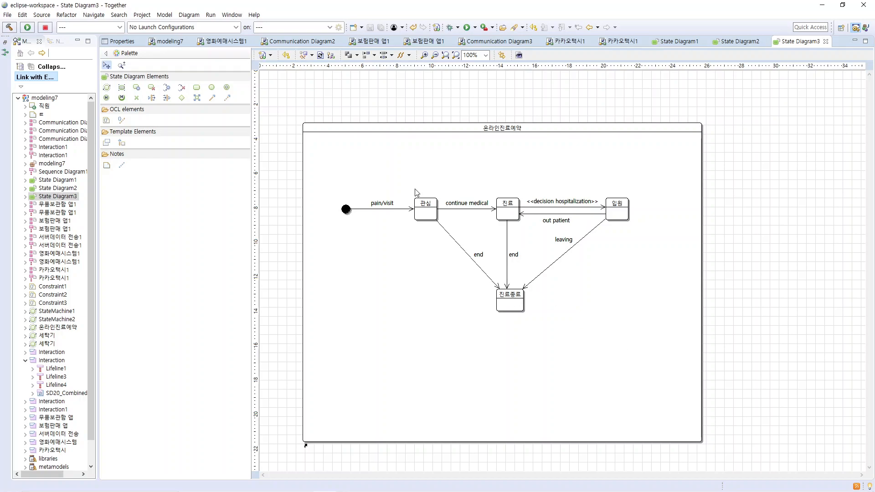
Examine the end transition leading from the 관심 state to the 진료종료 state.
click(419, 205)
click(482, 258)
click(462, 285)
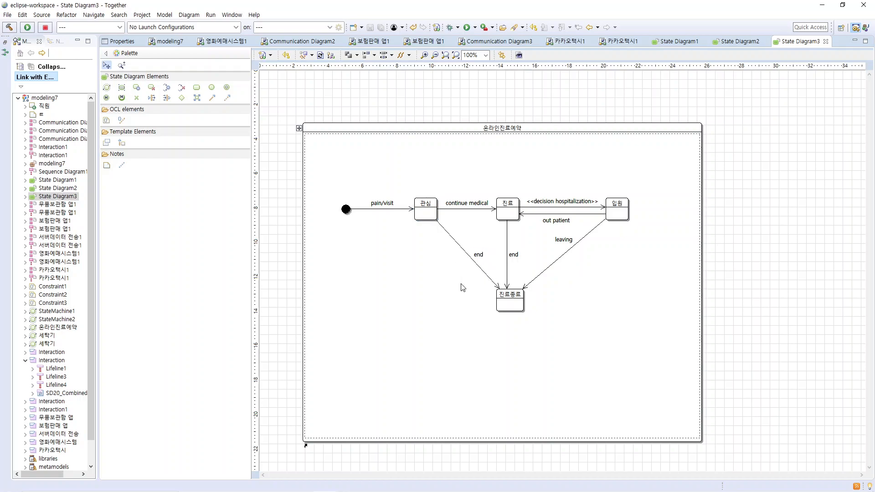
click(430, 212)
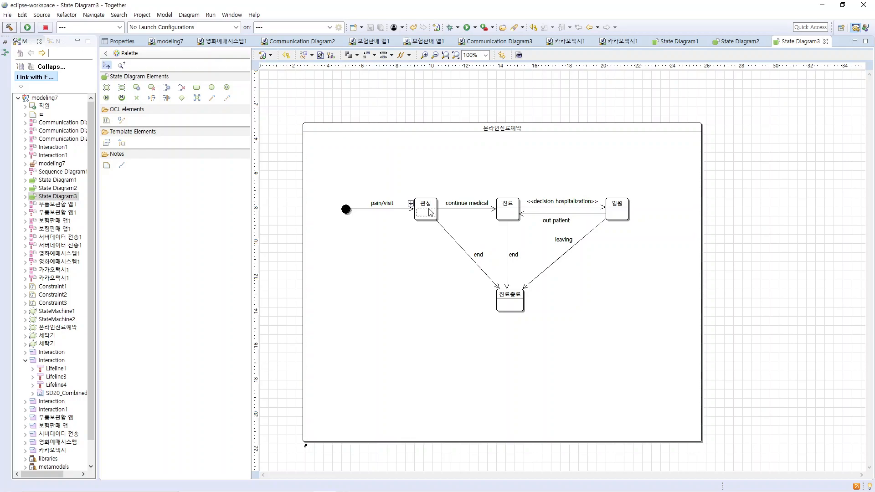
click(434, 210)
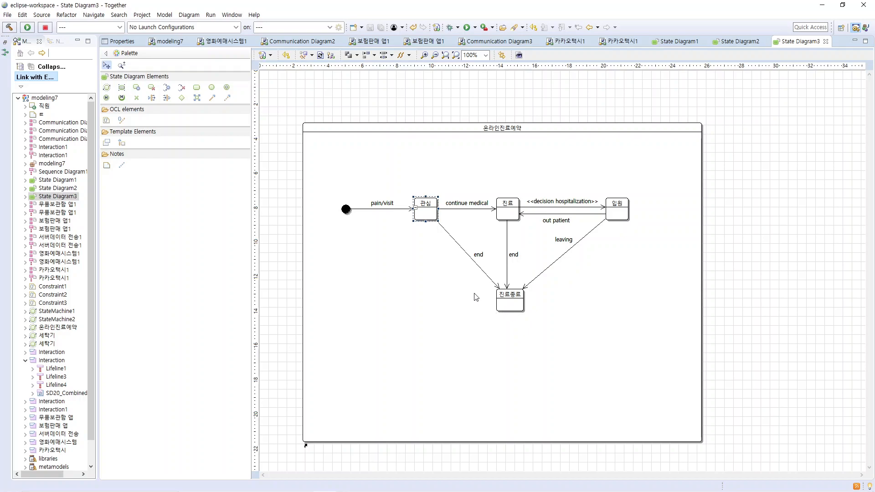
click(411, 219)
click(427, 222)
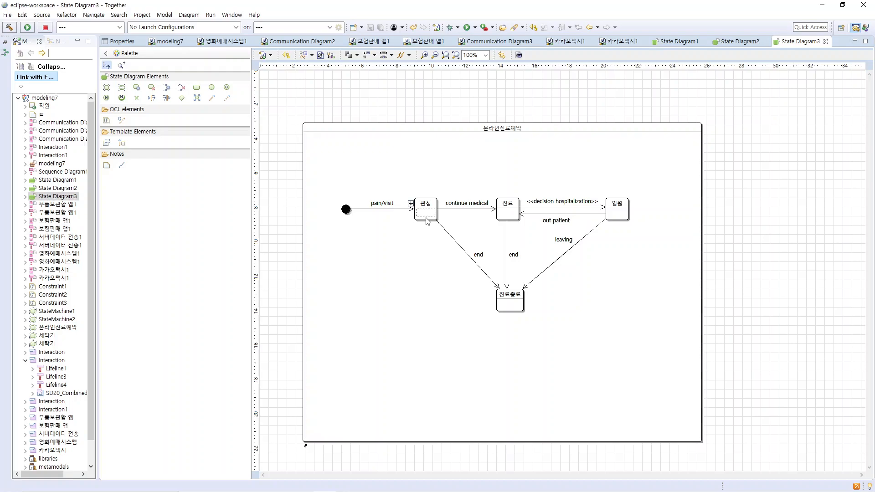
click(431, 208)
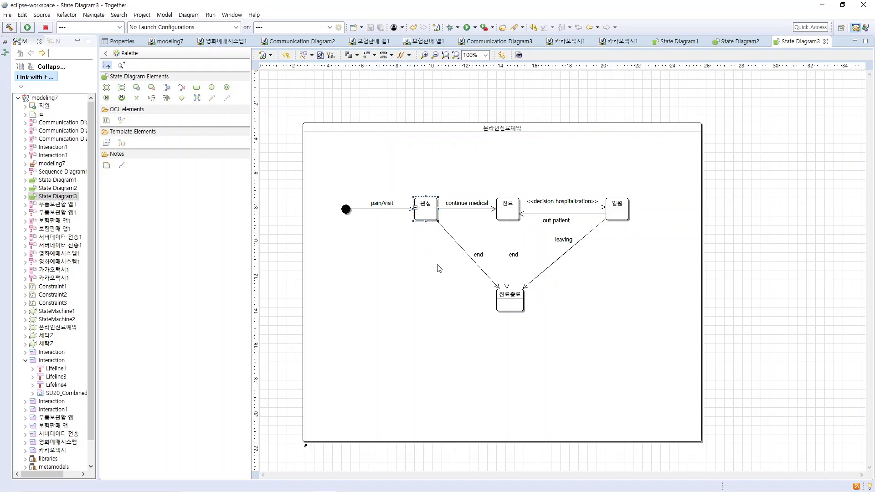
click(483, 257)
click(424, 206)
click(477, 255)
click(508, 299)
click(434, 213)
click(478, 256)
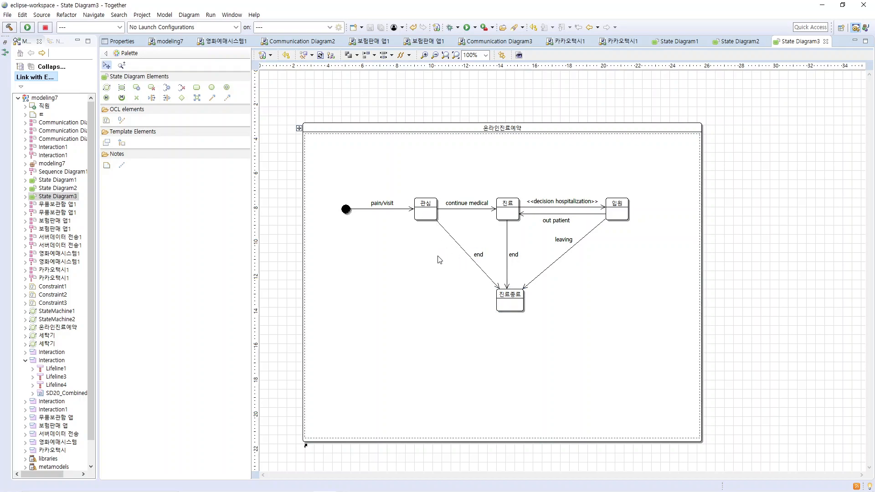
click(425, 210)
click(427, 217)
click(431, 206)
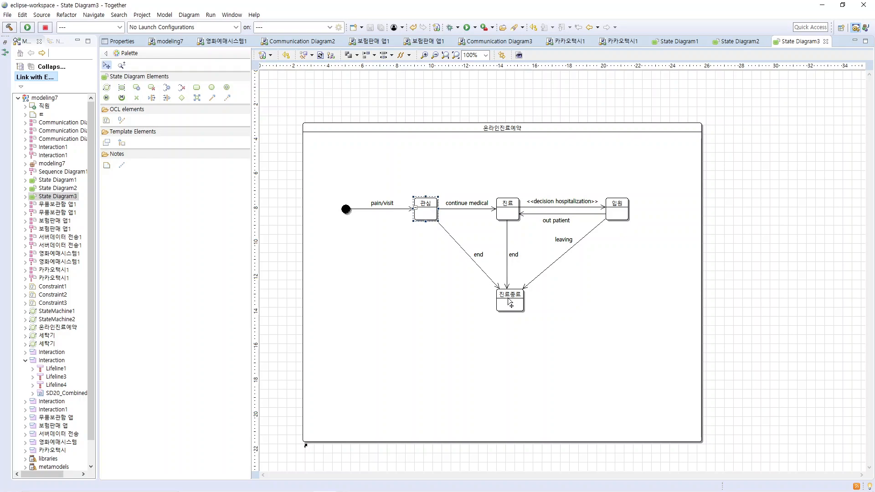
click(458, 287)
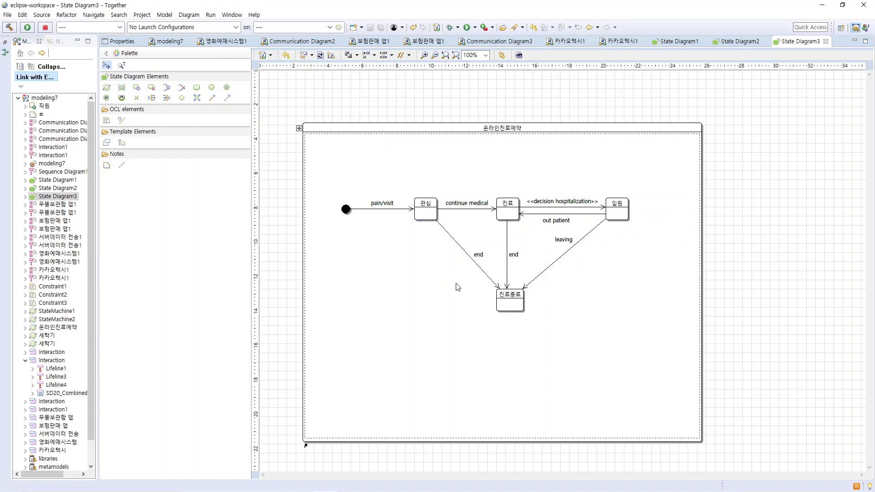
click(429, 208)
click(510, 302)
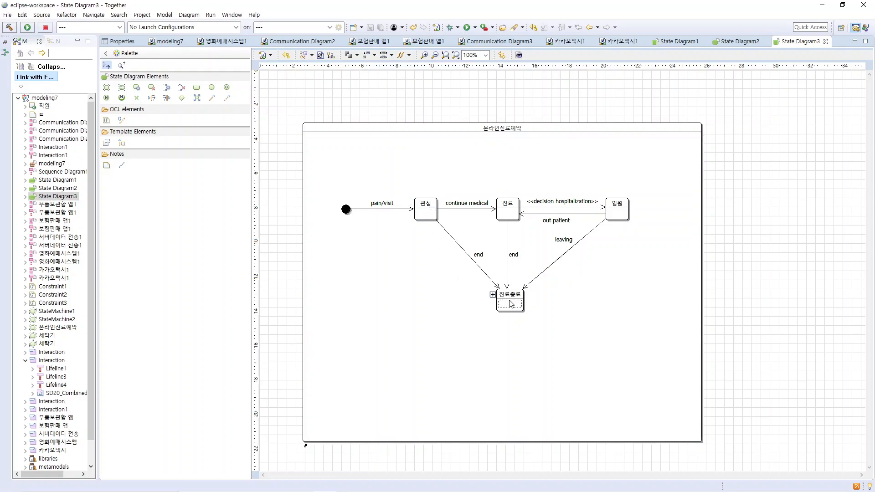
click(510, 303)
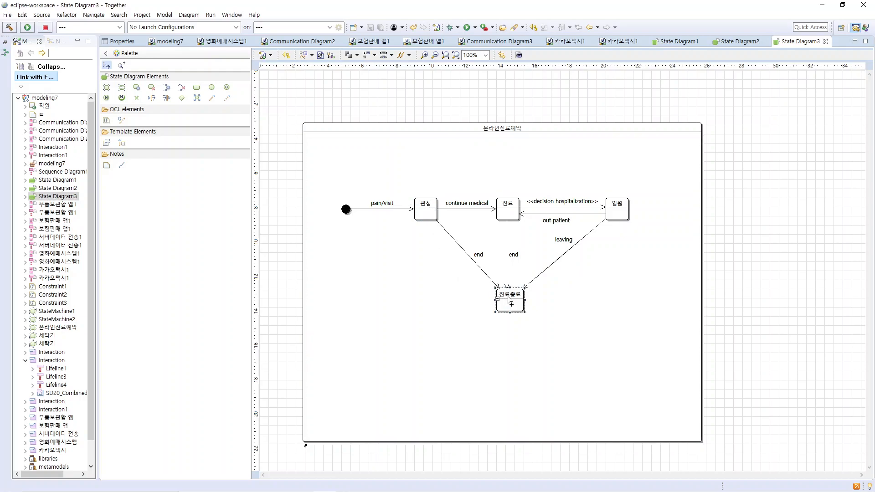
Try deleting the end transition between 관심 and 진료종료, and undo the deletion.
click(478, 258)
key(Delete)
key(Delete)
click(432, 214)
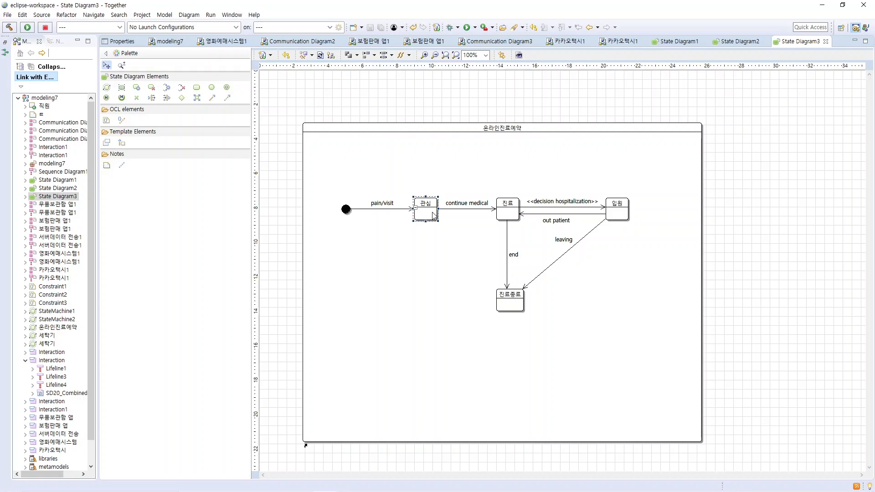
click(437, 228)
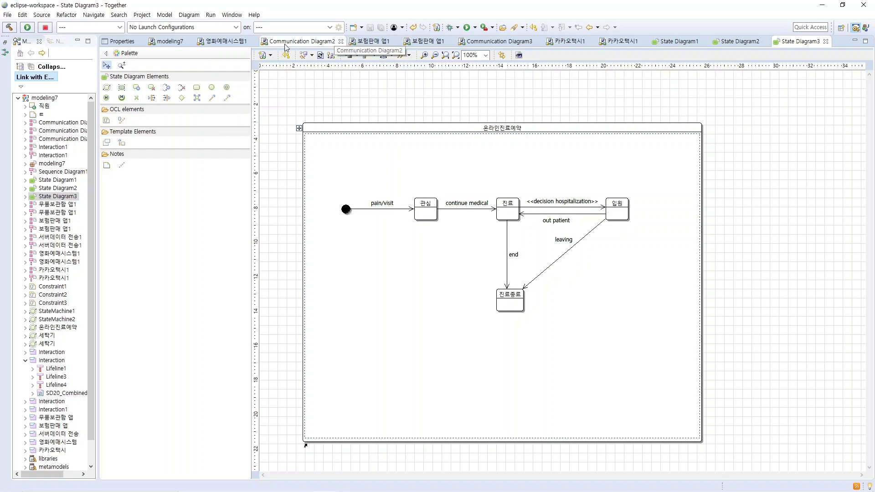
click(411, 29)
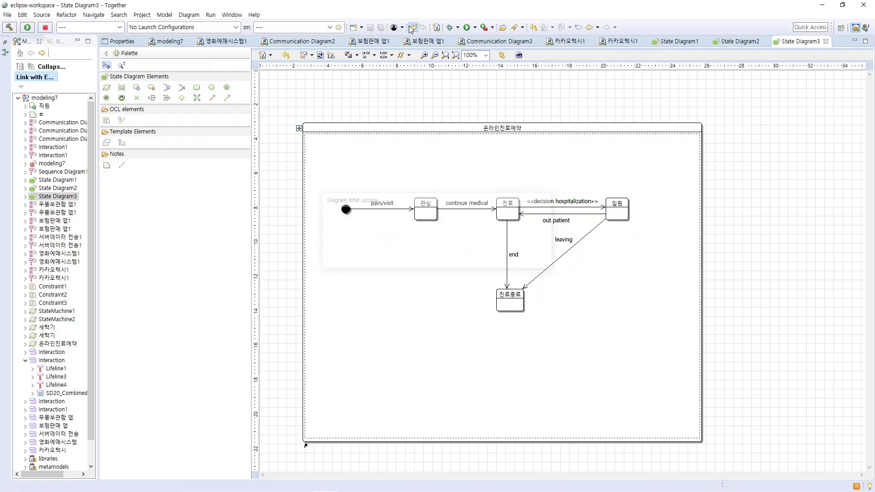
click(411, 30)
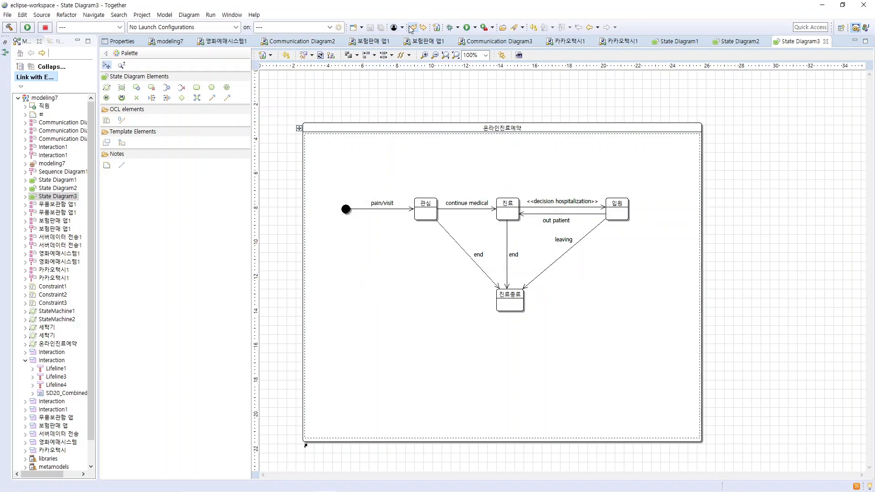
Relabel the transition from 관심 to 진료종료 as 예약.
click(478, 258)
click(483, 258)
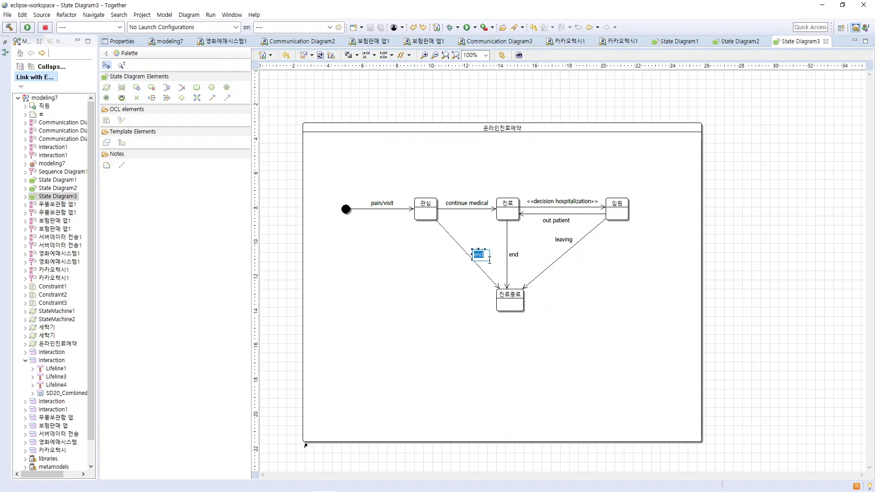
text(dPdir)
key(BackSpace)
key(BackSpace)
key(BackSpace)
key(BackSpace)
key(BackSpace)
text(예약)
key(Return)
Review the state flow from 관심 through 진료 and 입원 and the 예약 transition to 진료종료.
click(435, 211)
click(516, 210)
click(420, 211)
click(483, 256)
click(505, 299)
click(460, 297)
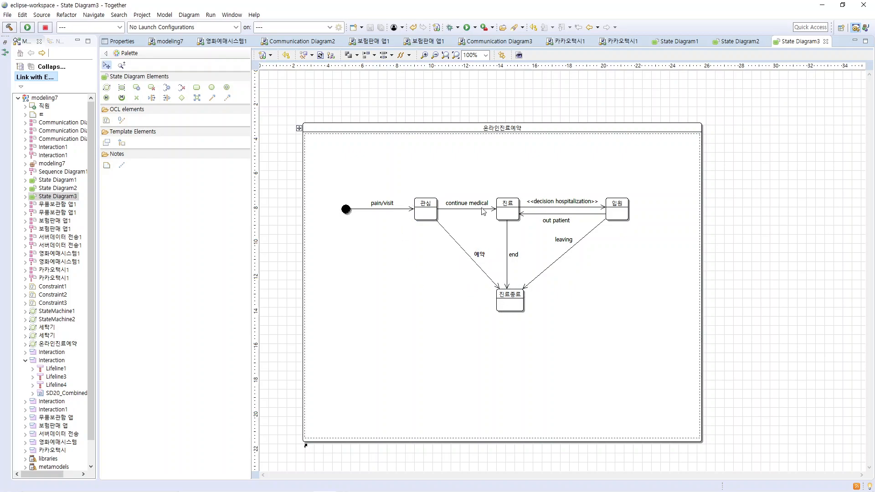
click(507, 213)
click(613, 216)
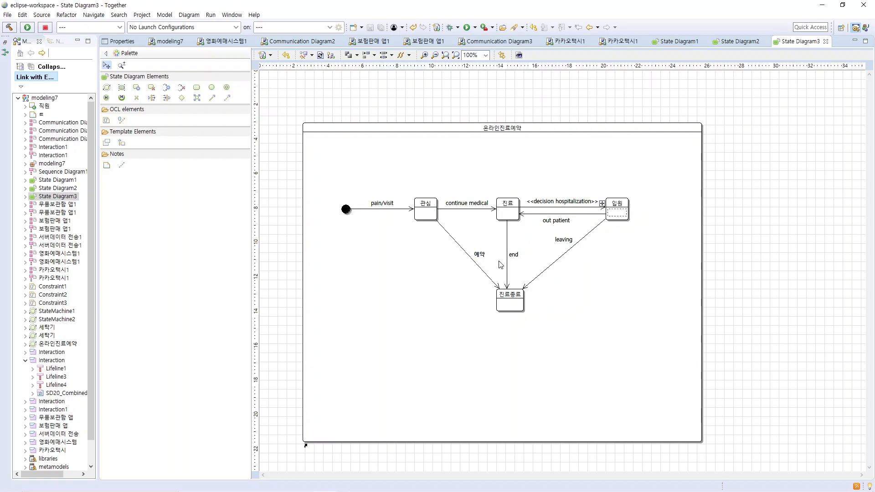
click(480, 256)
click(482, 259)
click(443, 258)
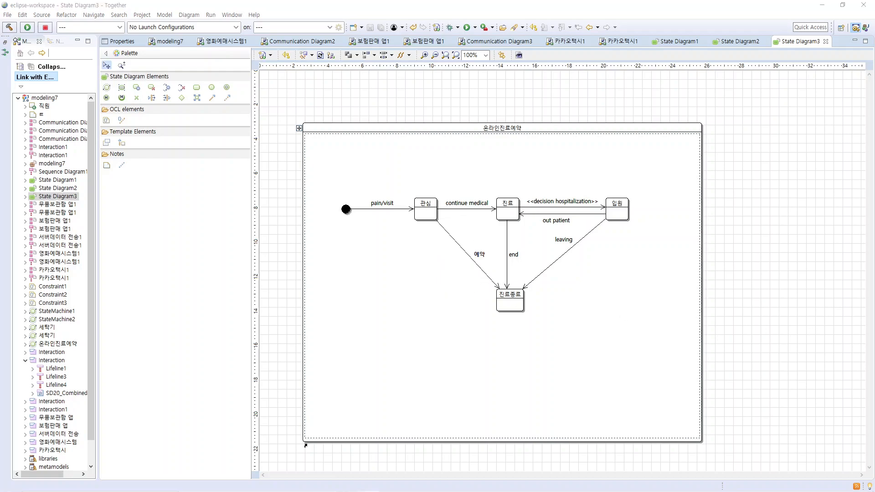
Change the label of the transition from 관심 to 진료종료 back to end.
click(478, 255)
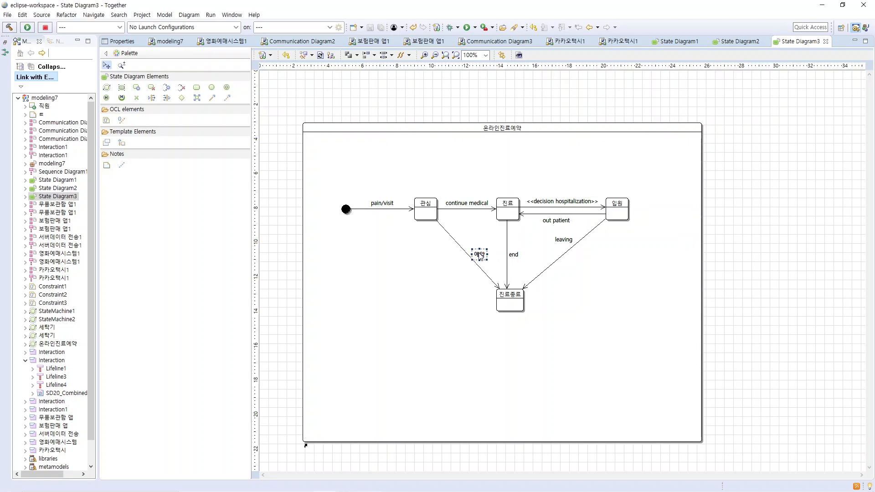
click(481, 256)
text(므)
key(BackSpace)
text(end)
key(Return)
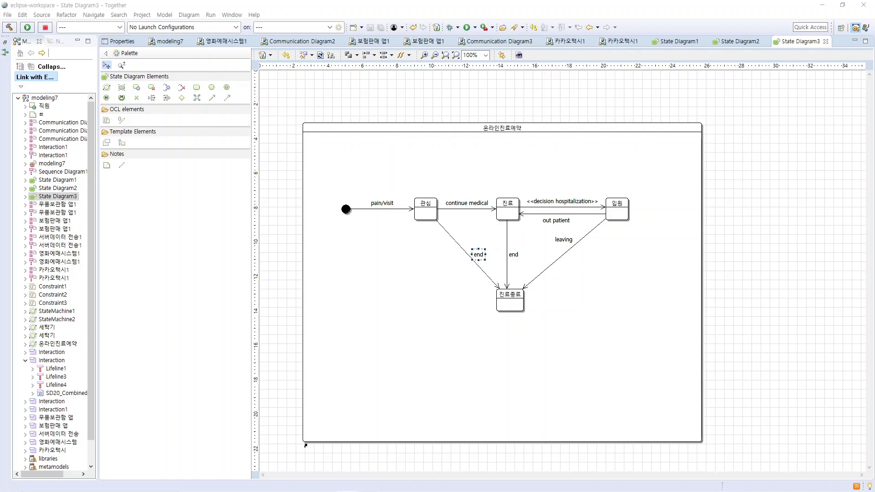
click(425, 326)
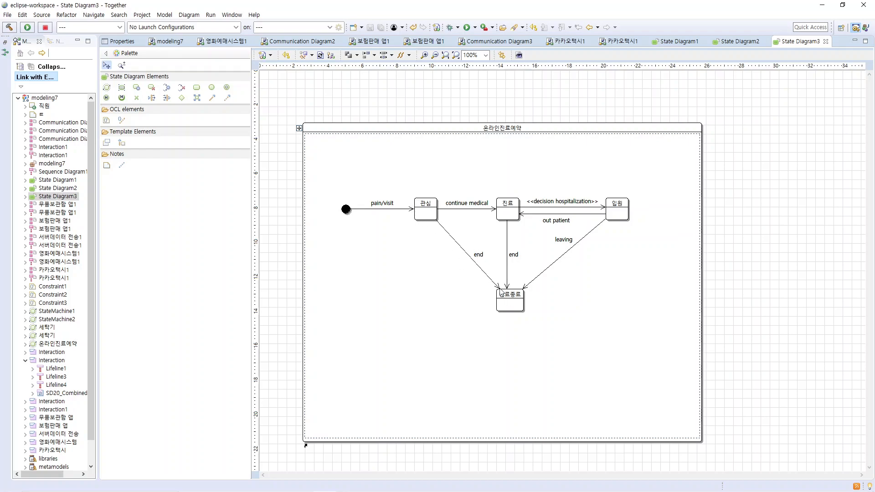
Extend the label of the transition from 관심 to 진료종료 to end/예약.
click(481, 257)
click(481, 257)
click(484, 254)
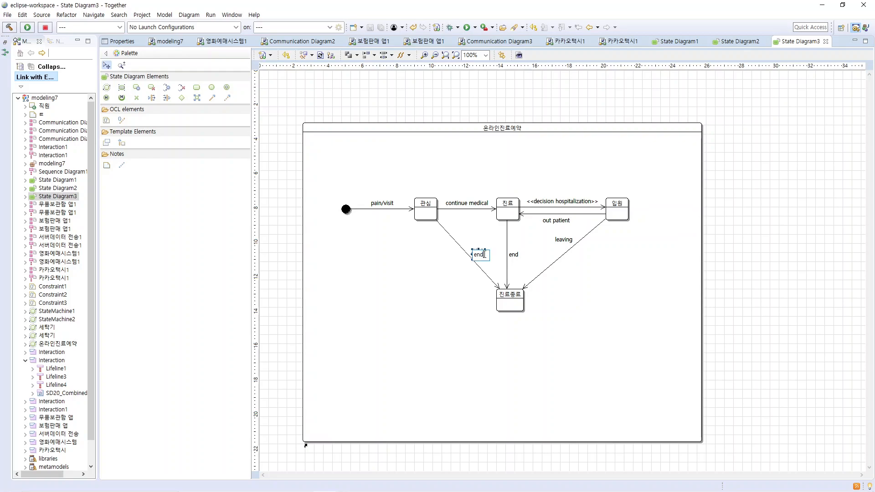
text(/dPdire)
key(BackSpace)
key(BackSpace)
key(BackSpace)
key(BackSpace)
key(BackSpace)
key(BackSpace)
text(ㅇ)
text(예약)
key(Return)
click(461, 304)
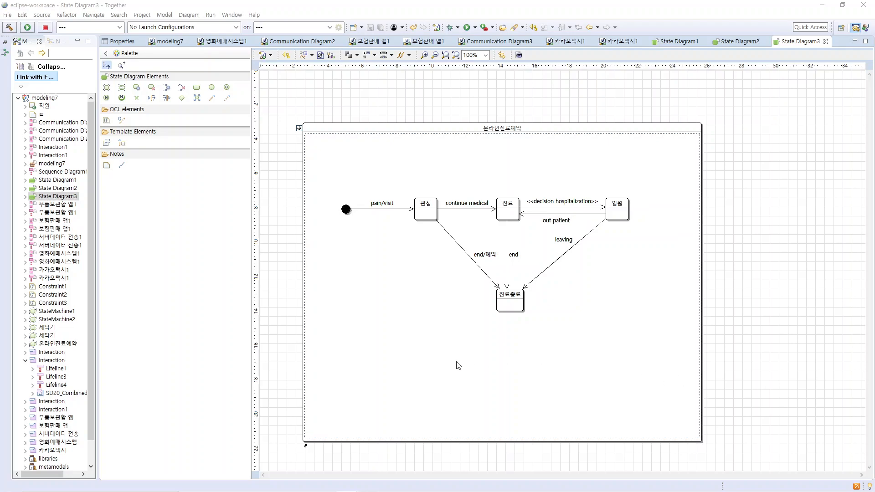
Resize the 온라인진료예약 frame to fit closely around its states and move it to the top edge of the diagram.
click(658, 432)
drag(701, 445, 560, 329)
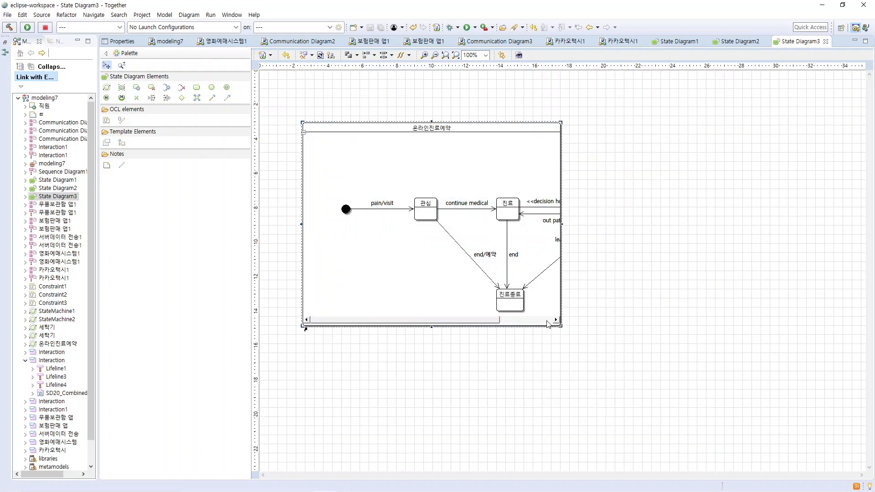
drag(452, 321, 551, 322)
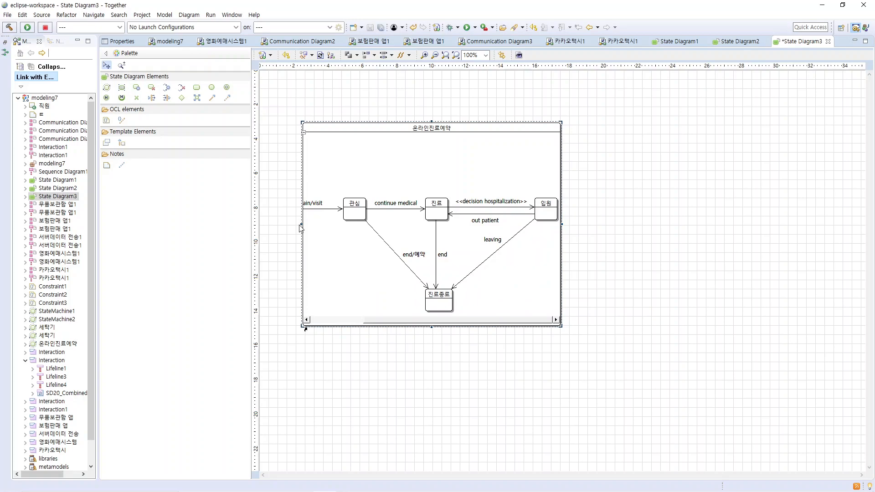
drag(302, 224, 259, 223)
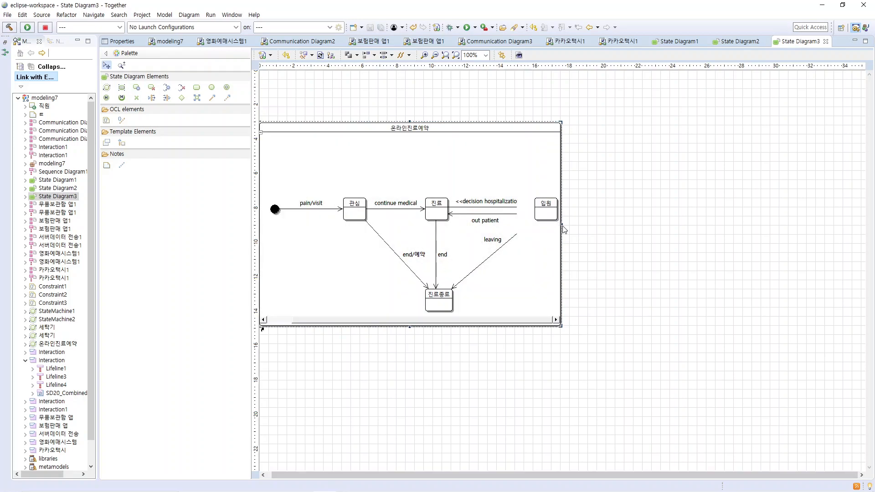
drag(564, 224, 589, 230)
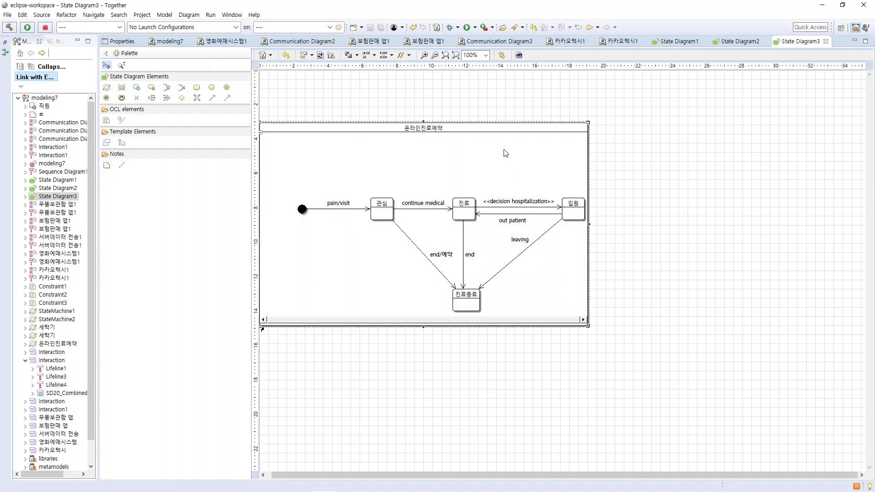
drag(472, 128, 463, 75)
click(515, 338)
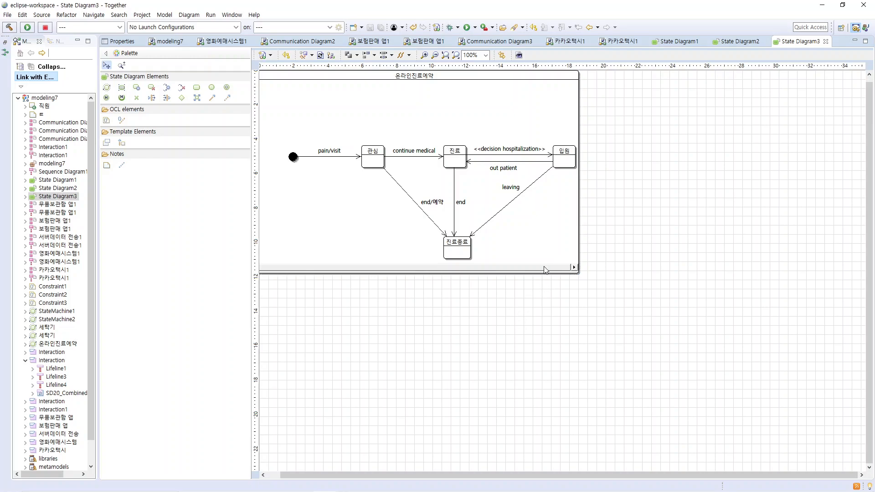
Delete the whole 온라인진료예약 state machine from State Diagram3.
click(541, 239)
click(494, 79)
key(Delete)
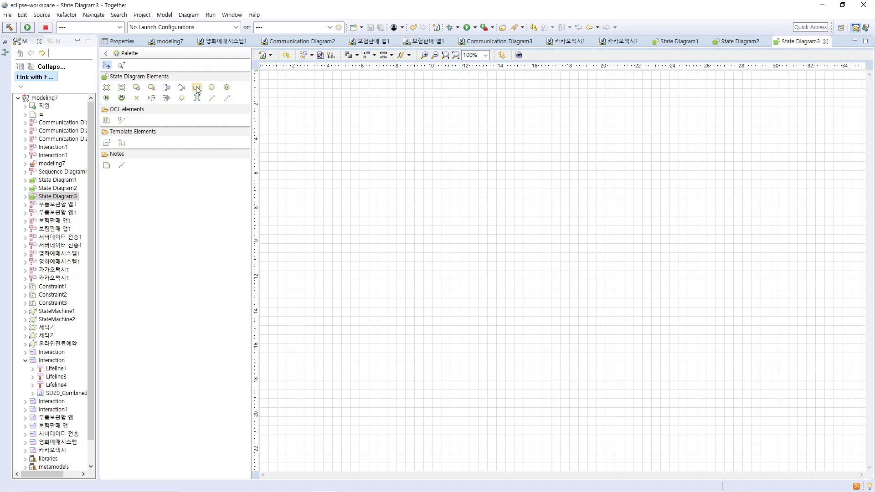
Draw a state machine frame named 재고관리 in State Diagram3 and place an initial state near its top centre.
click(106, 87)
drag(387, 125, 715, 341)
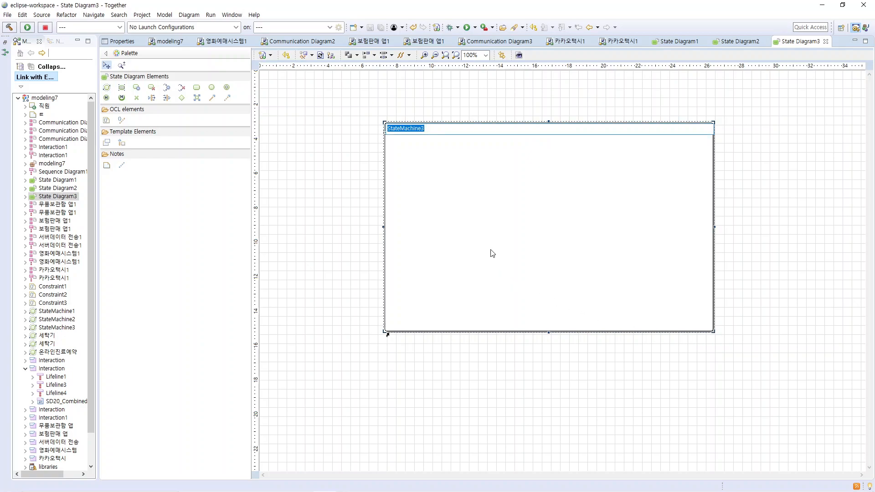
text(재고관리)
key(Return)
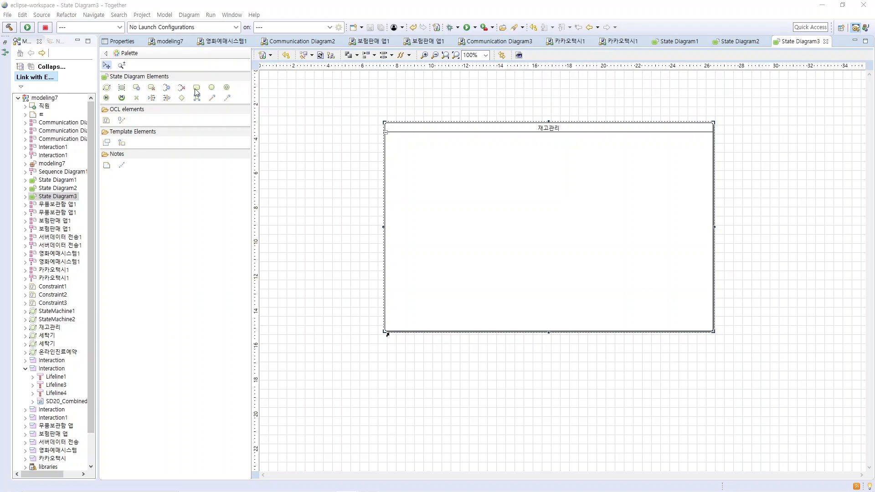
click(213, 88)
click(544, 151)
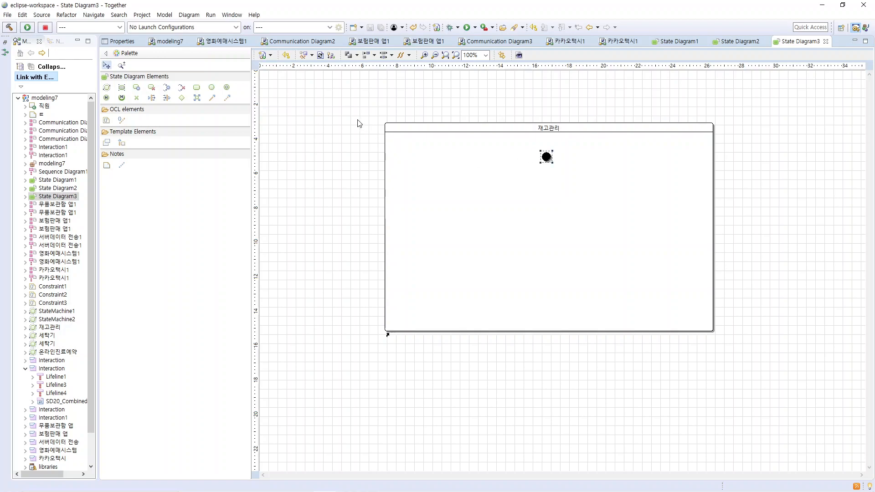
click(211, 89)
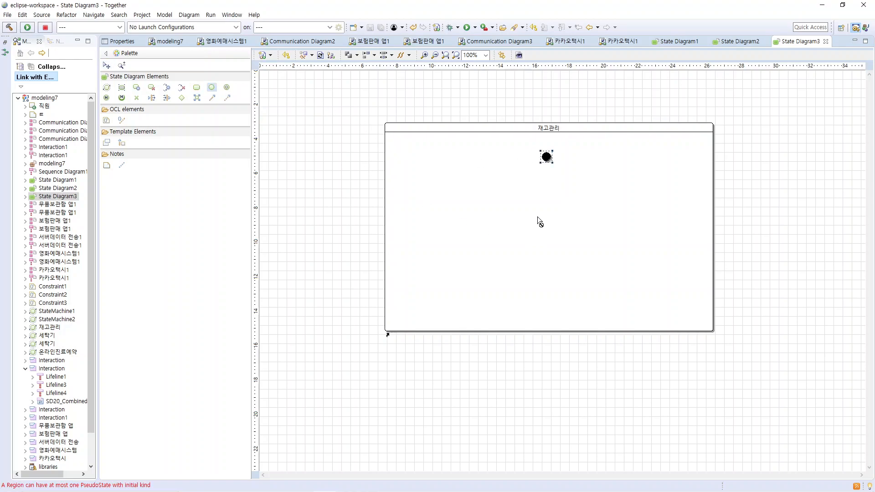
key(Escape)
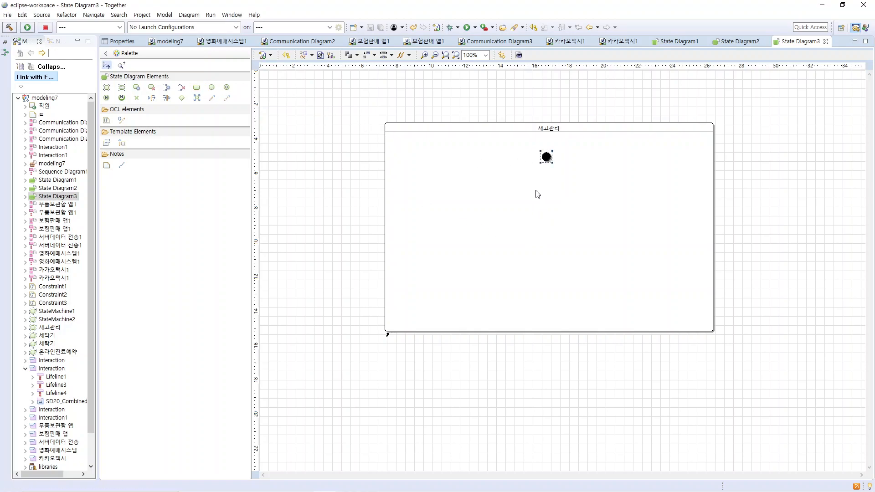
click(537, 198)
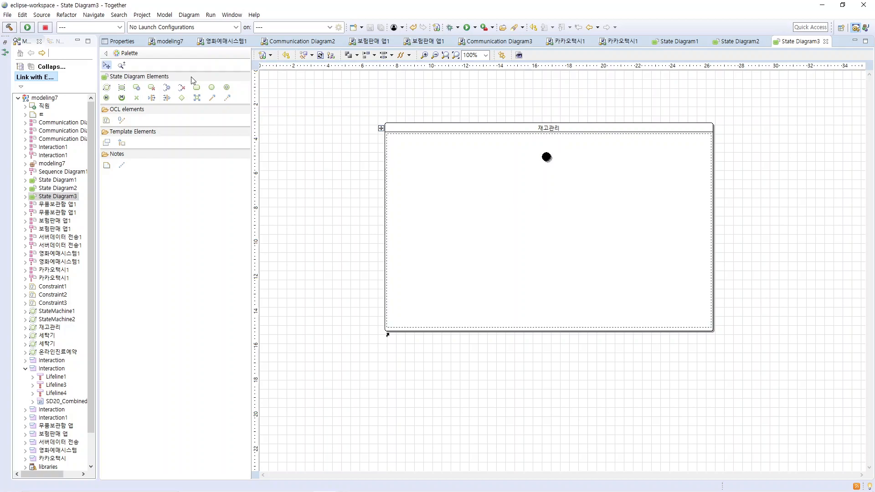
click(211, 89)
click(534, 196)
click(434, 131)
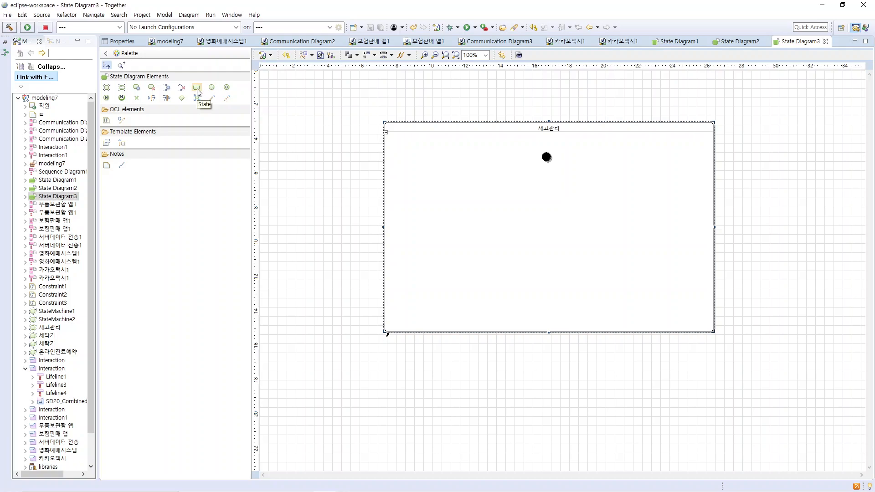
click(211, 89)
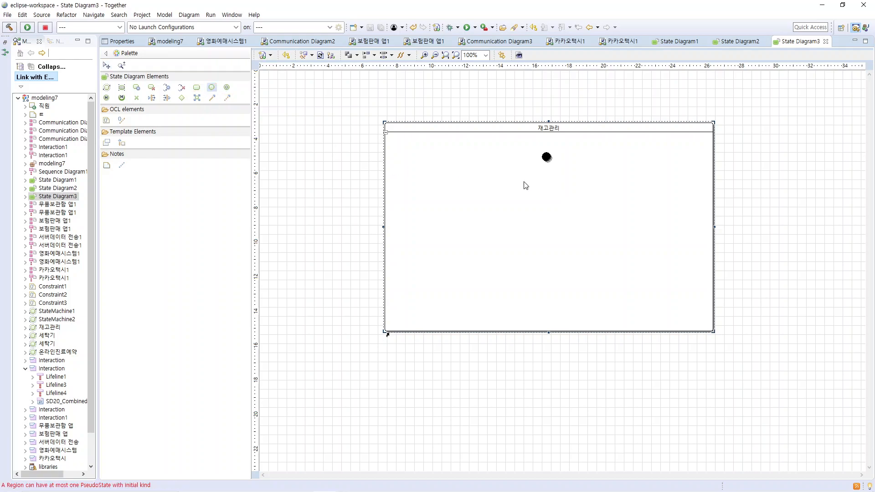
click(546, 157)
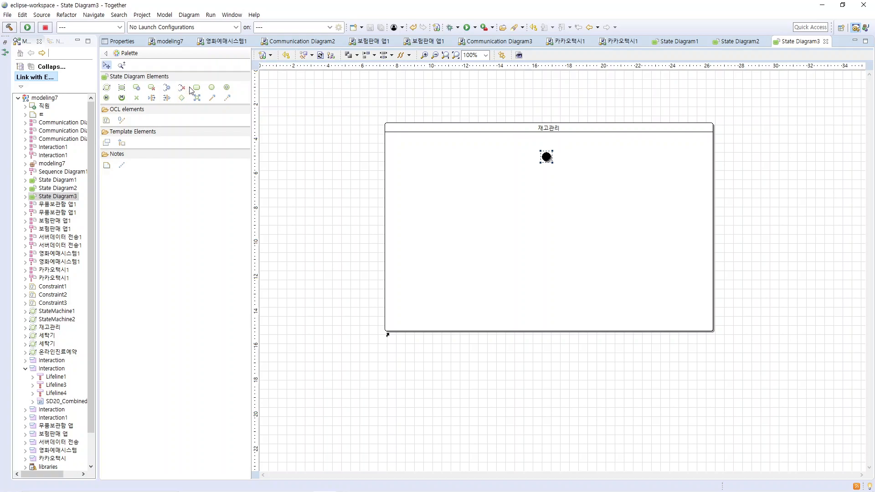
Add a state named 매입 directly below the initial state and align it under that node.
click(197, 88)
click(532, 187)
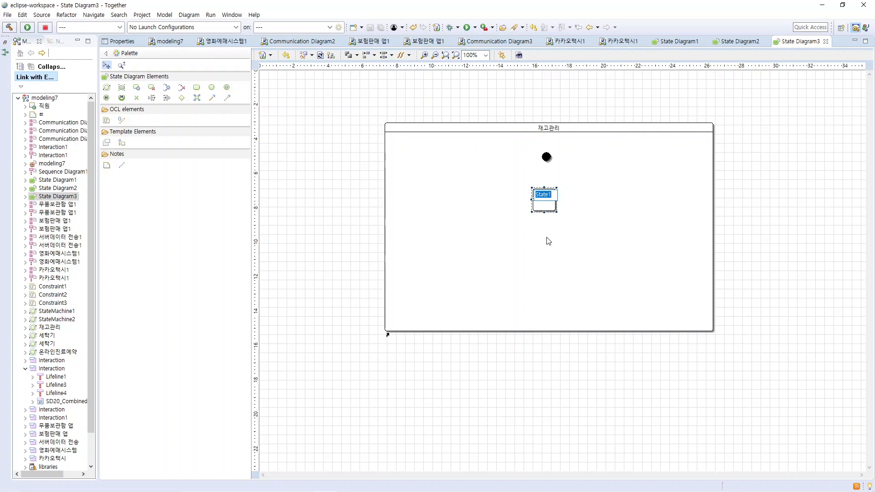
text(매입)
key(Return)
drag(550, 197, 552, 188)
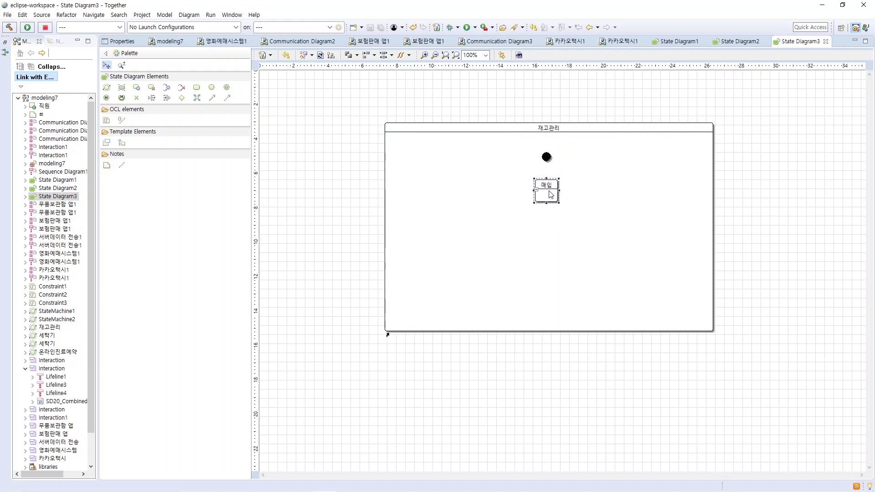
click(550, 243)
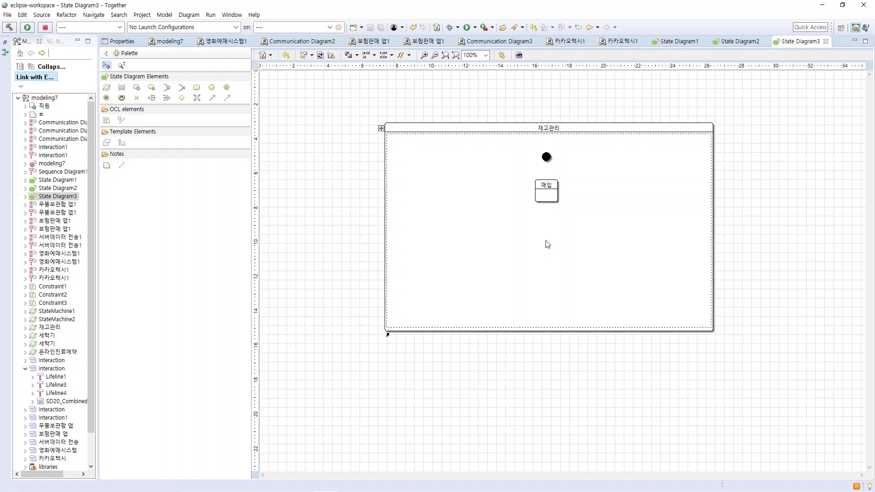
Add a state named 재고반영 below the 매입 state.
click(199, 88)
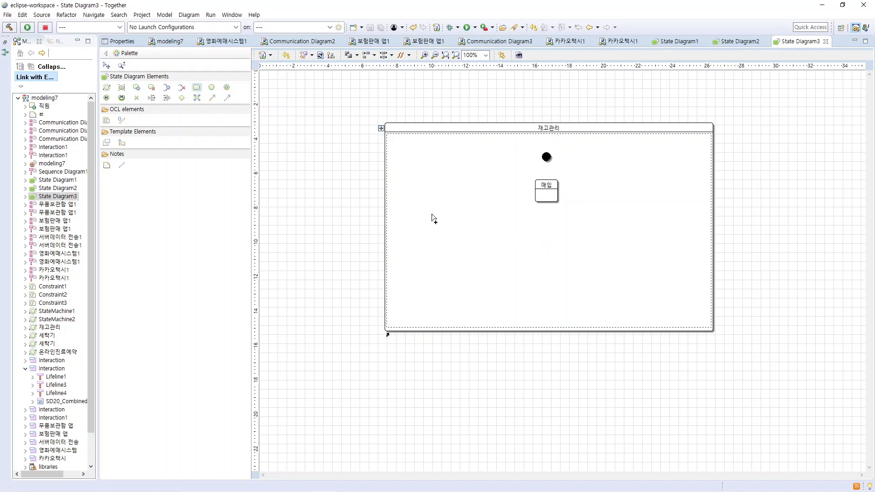
click(536, 239)
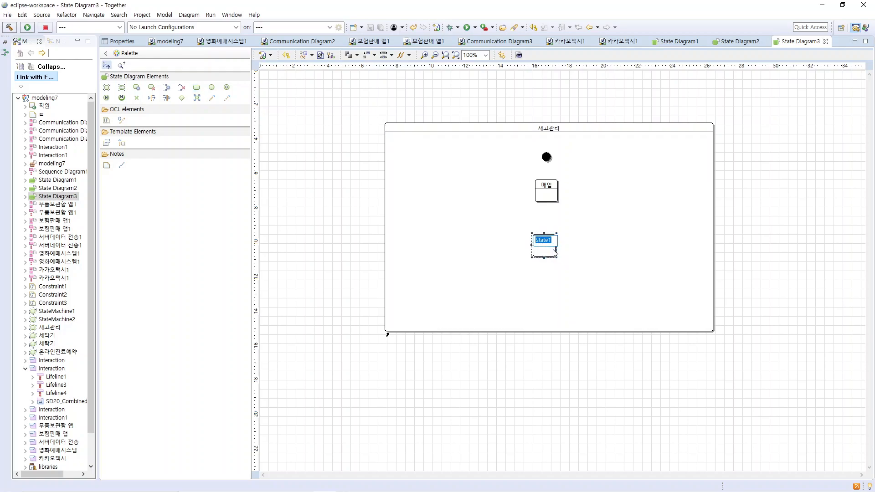
text(재고관)
text(영)
key(Return)
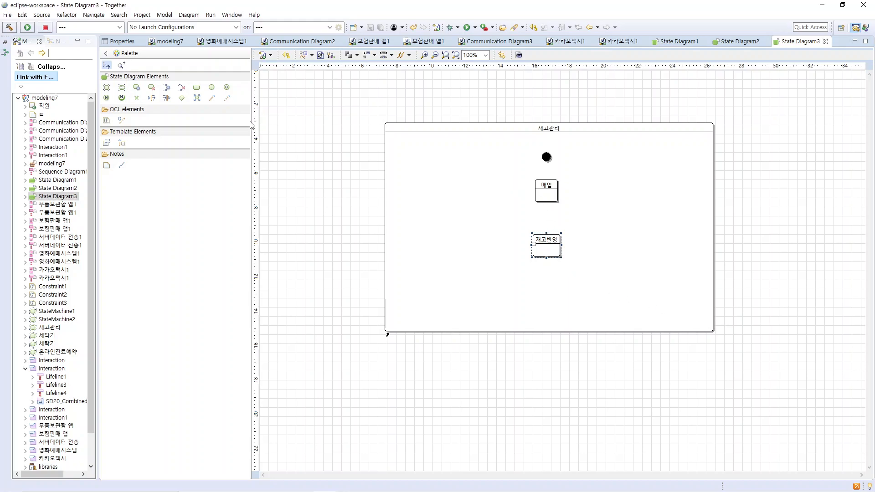
Draw transitions from the initial state to 매입 and from 매입 to 재고반영.
click(214, 99)
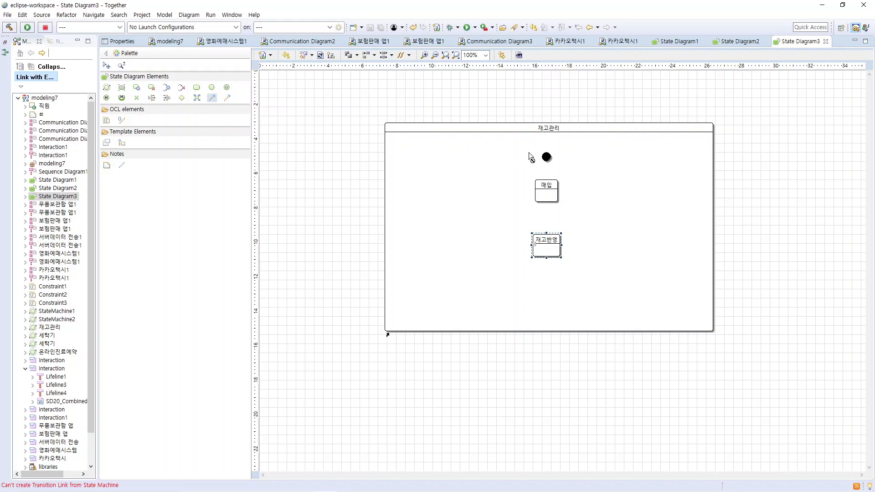
click(547, 158)
click(548, 188)
click(213, 98)
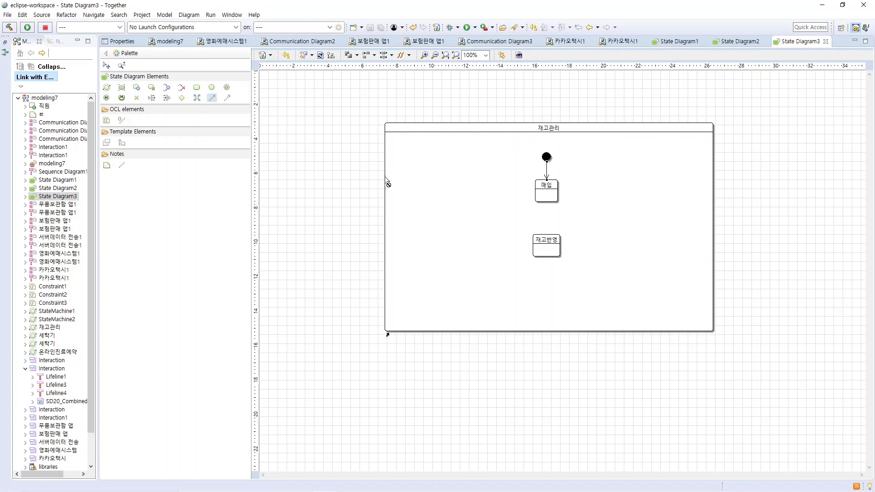
click(550, 199)
click(549, 246)
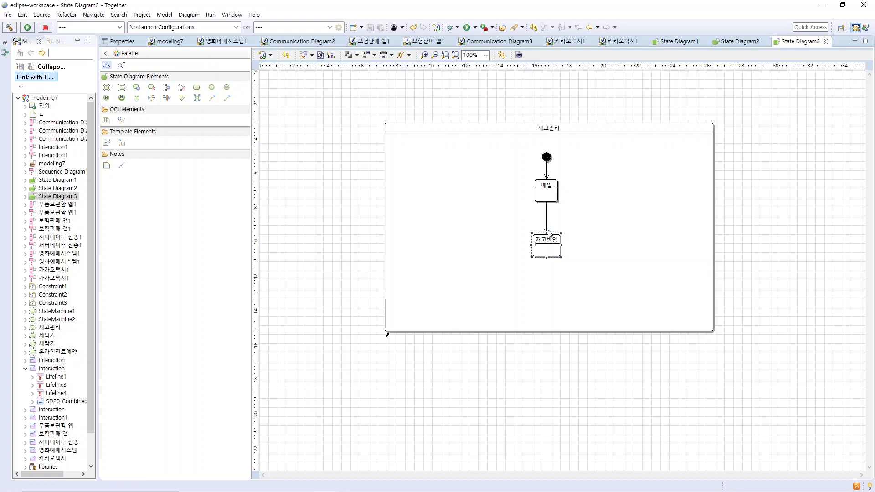
Label the transition from 매입 to 재고반영 item_receive and return to State Diagram3.
click(548, 223)
right_click(548, 223)
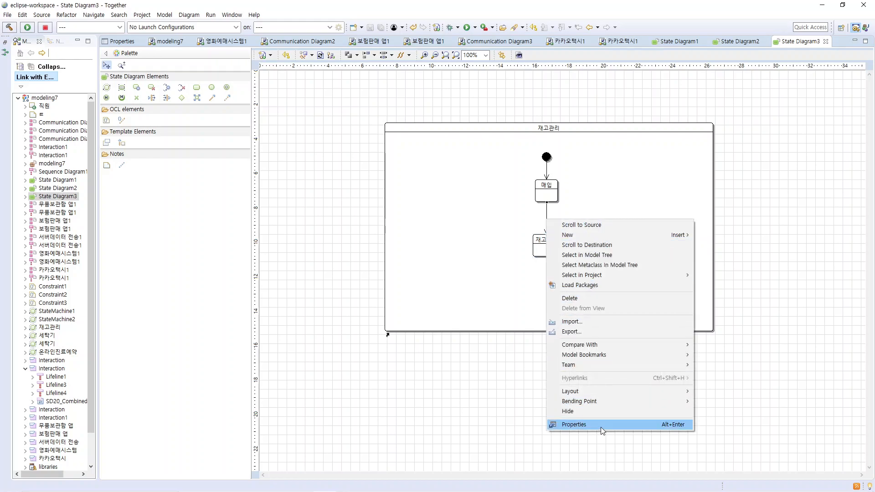
click(601, 426)
click(516, 89)
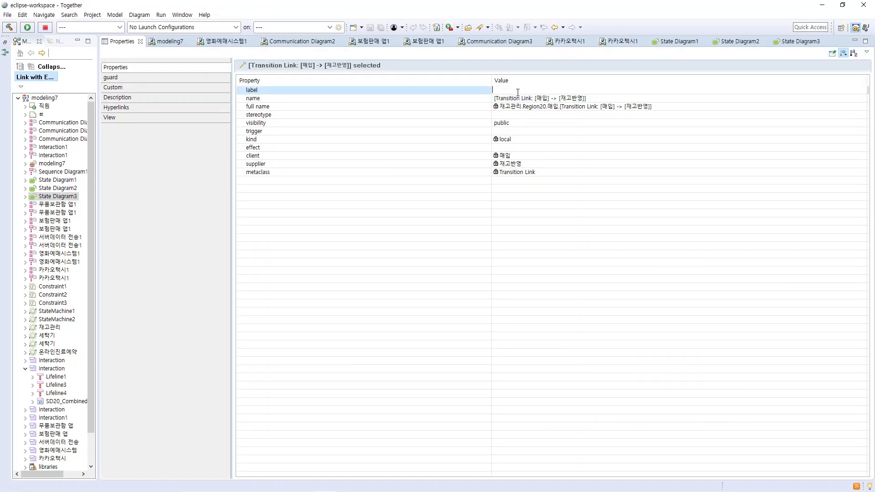
text(ㅑㅅ득ㄷㅊ)
key(BackSpace)
key(BackSpace)
key(BackSpace)
key(BackSpace)
key(BackSpace)
key(BackSpace)
key(BackSpace)
key(Return)
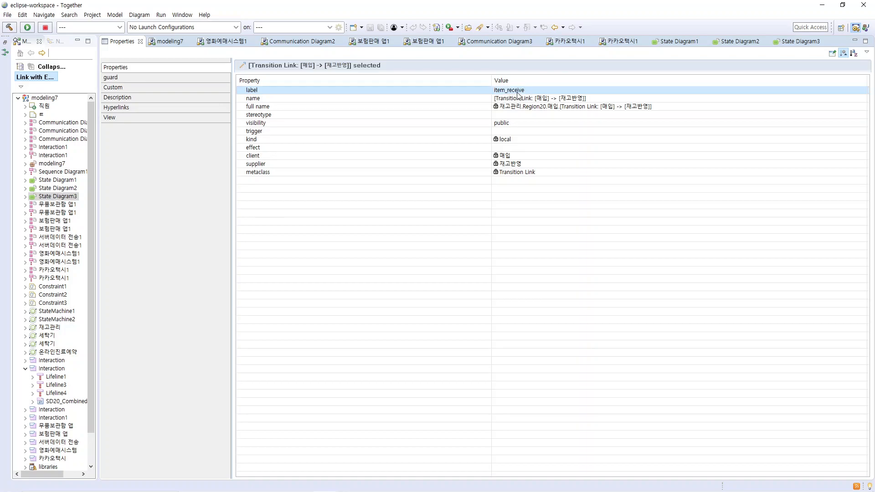
click(790, 42)
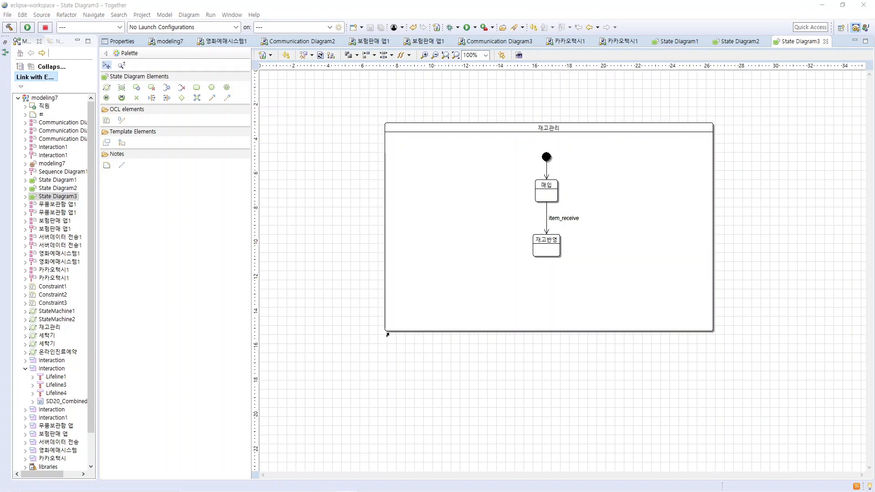
Add a state named 판매 below the 재고반영 state.
click(197, 87)
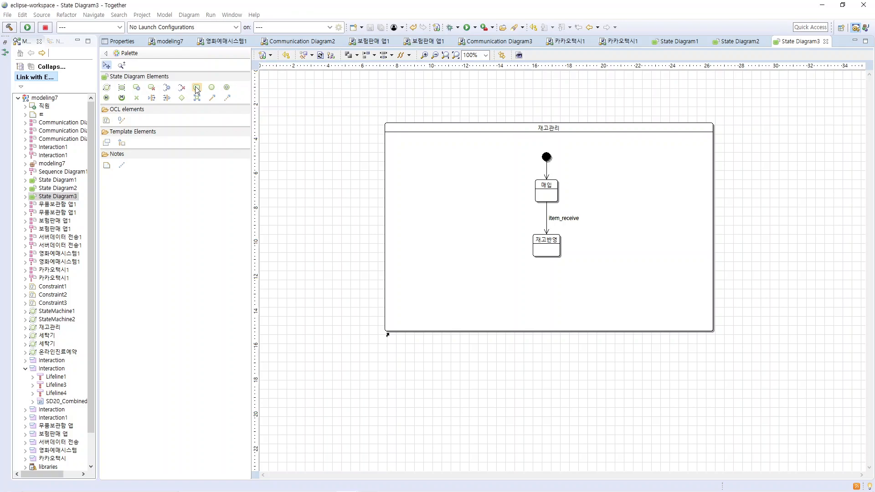
click(536, 287)
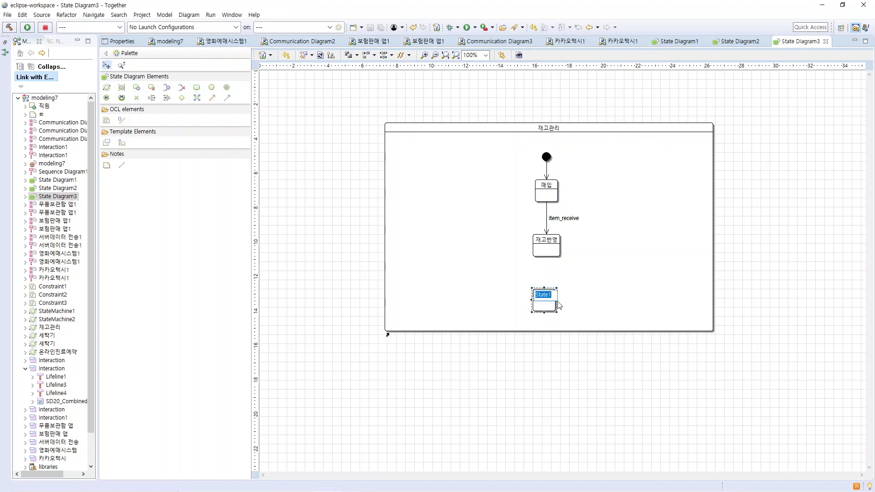
text(vksao)
key(Return)
click(548, 296)
text(vk)
key(BackSpace)
key(BackSpace)
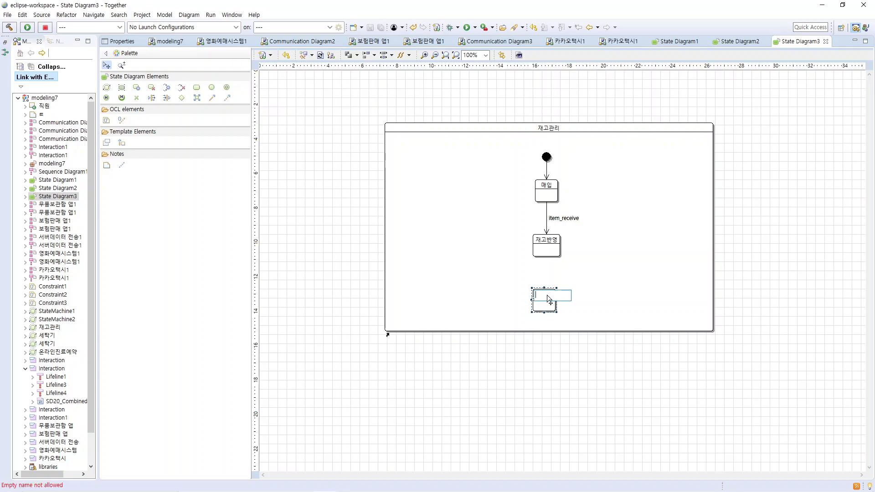
text(ㅍ)
text(판매)
key(Return)
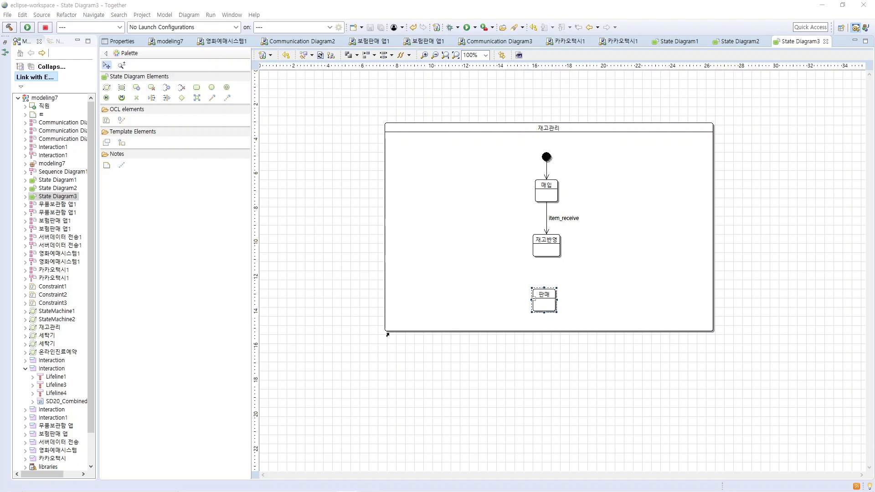
Extend the 재고관리 frame downward and move the 판매 state up, closer beneath 재고반영.
click(655, 329)
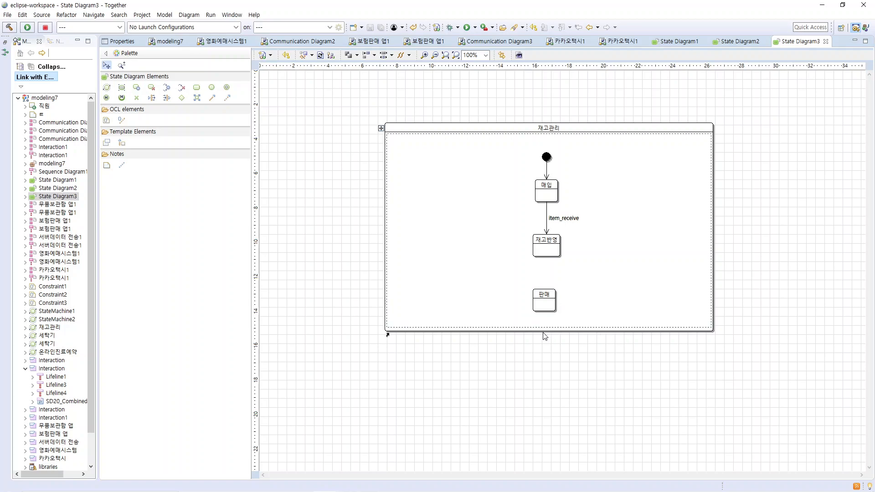
click(584, 130)
drag(548, 332, 551, 399)
click(543, 302)
drag(548, 305, 552, 292)
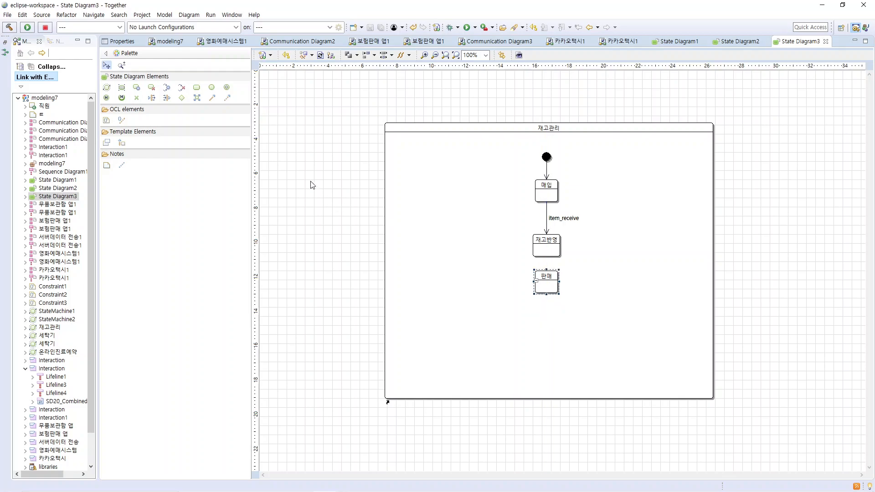
Add two more states stacked below 판매 inside the 재고관리 frame.
click(197, 90)
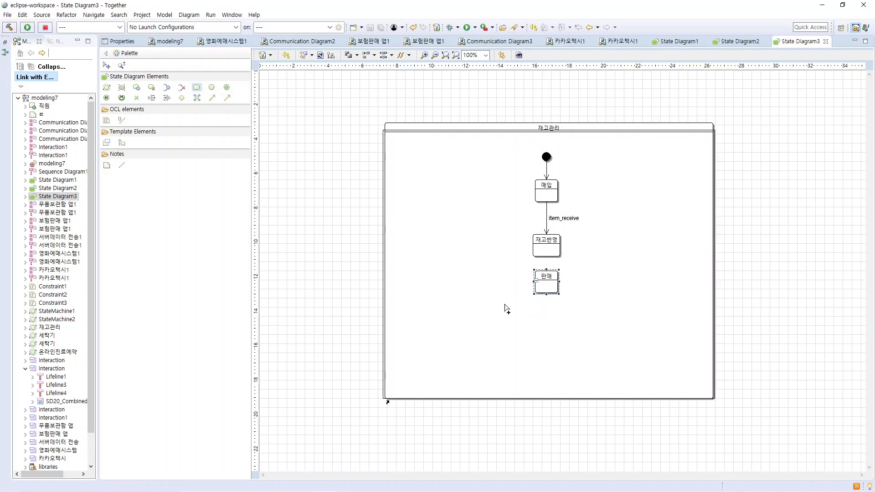
click(534, 322)
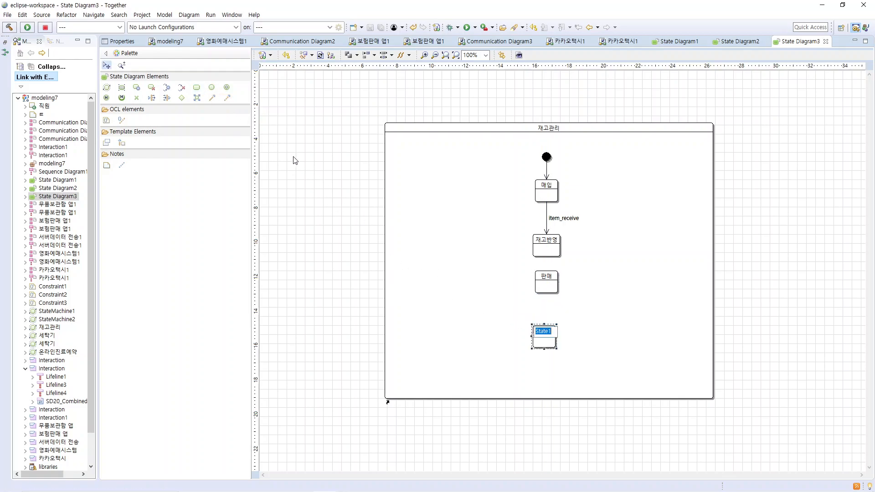
click(203, 91)
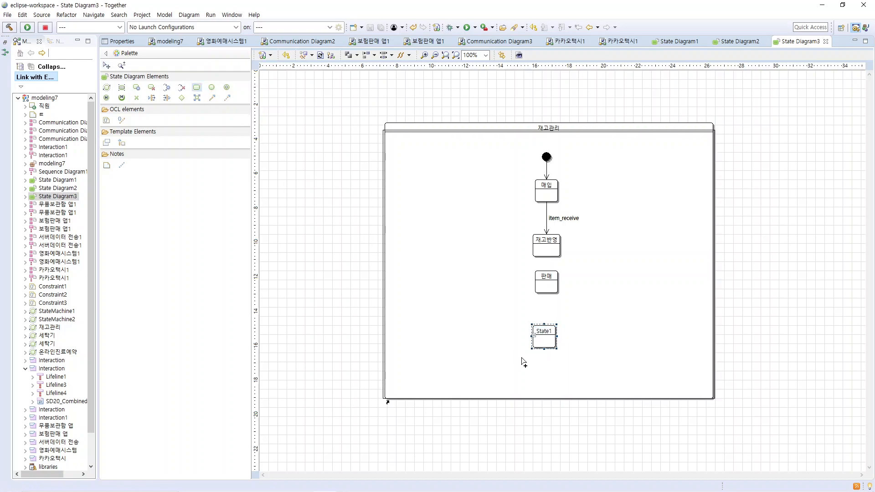
click(535, 374)
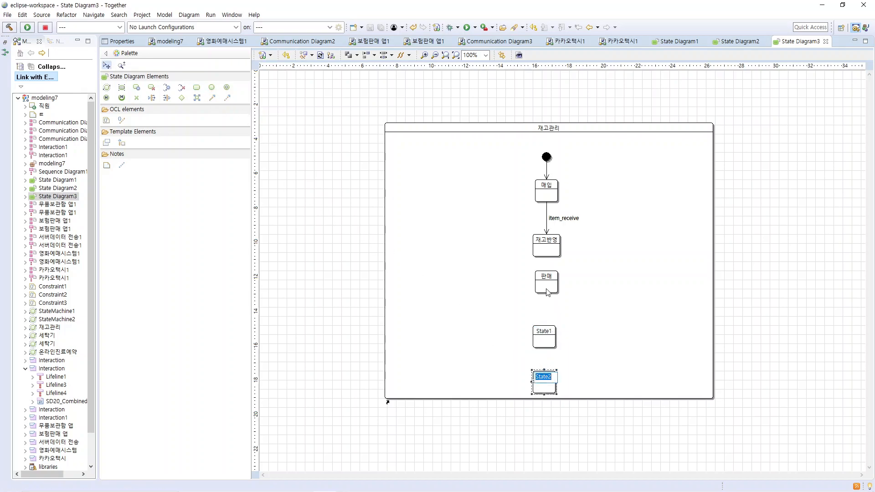
Rename the two new states below 판매 as 포장 and 운송, from upper to lower.
click(543, 333)
click(545, 335)
text(ㅍㅗ장)
key(Return)
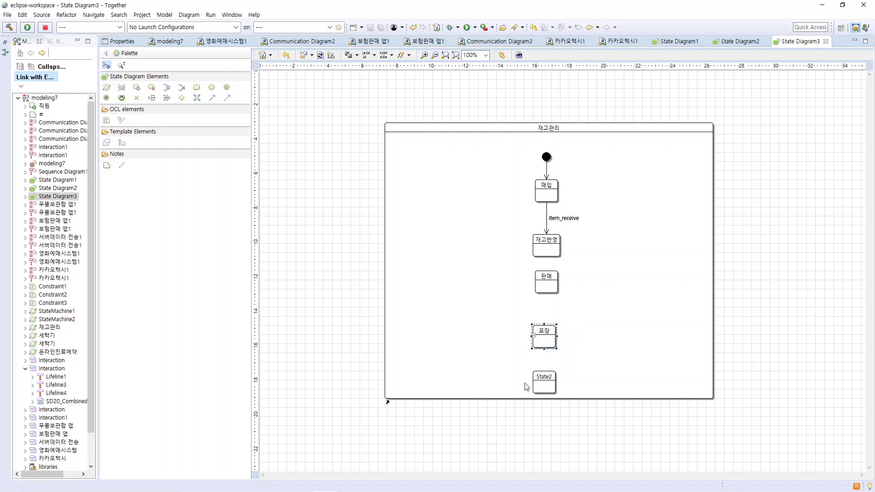
click(545, 381)
click(551, 379)
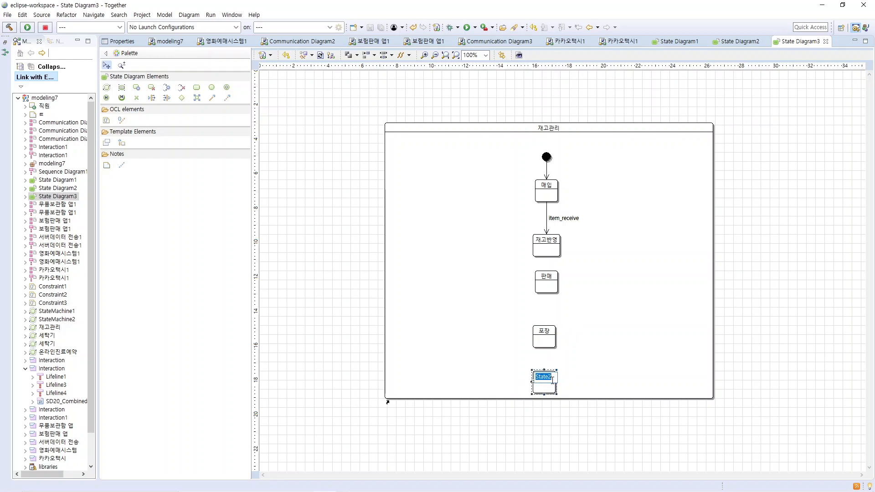
text(ㅇㅜㄴ송)
key(Return)
Shift the 포장 and 운송 states slightly upward and align them in the column under 판매.
mouse_move(557, 331)
mouse_down()
mouse_move(558, 311)
mouse_move(557, 323)
mouse_up()
click(547, 375)
drag(547, 375, 550, 366)
click(584, 367)
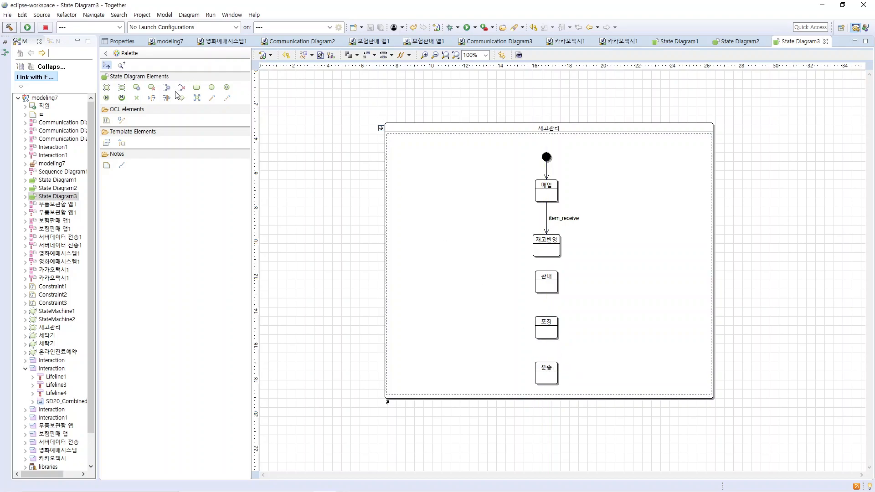
Draw transitions linking 재고반영 to 판매, 판매 to 포장, and 포장 to 운송.
click(213, 98)
drag(545, 252, 548, 285)
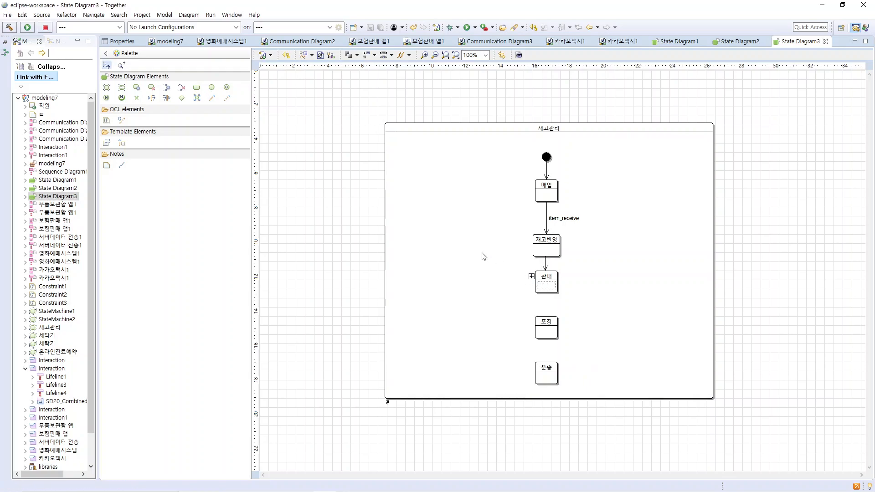
click(212, 98)
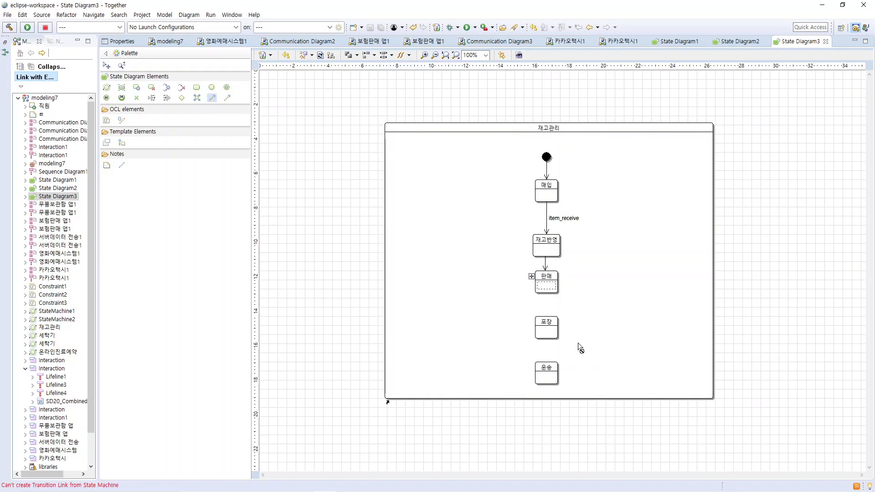
drag(545, 295, 545, 324)
click(427, 276)
click(211, 97)
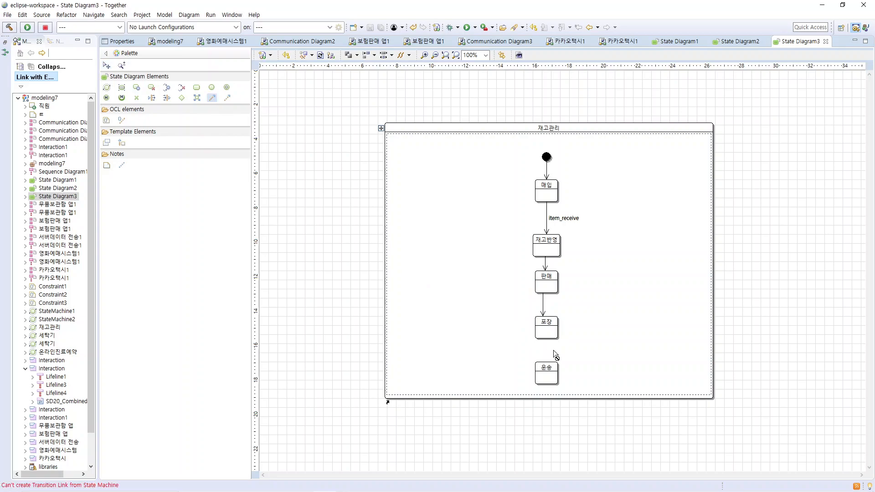
drag(544, 336, 549, 379)
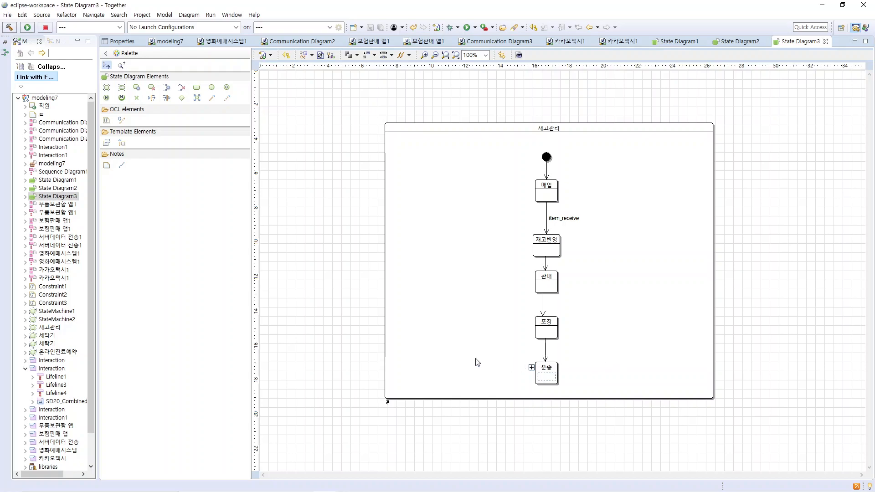
Draw a transition from 운송 back to 매입 and bend it into a rectangular path along the right side of the 재고관리 frame.
click(213, 98)
click(549, 373)
click(547, 195)
click(547, 195)
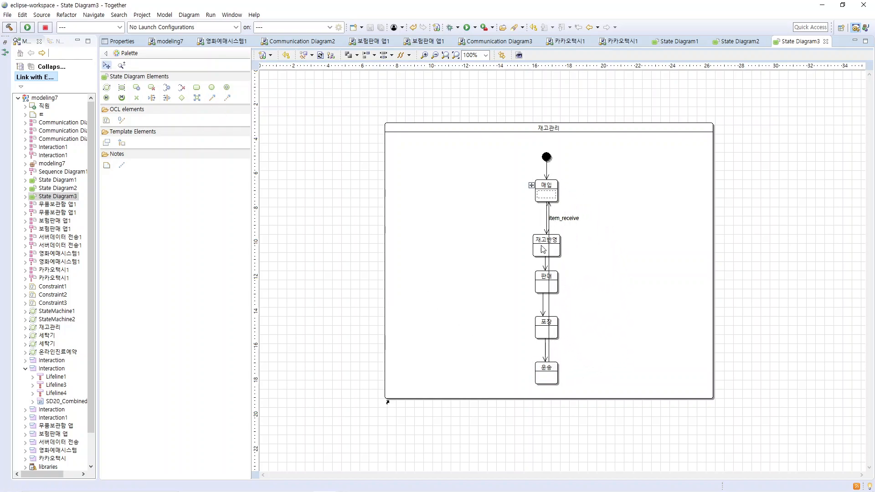
drag(551, 308, 688, 191)
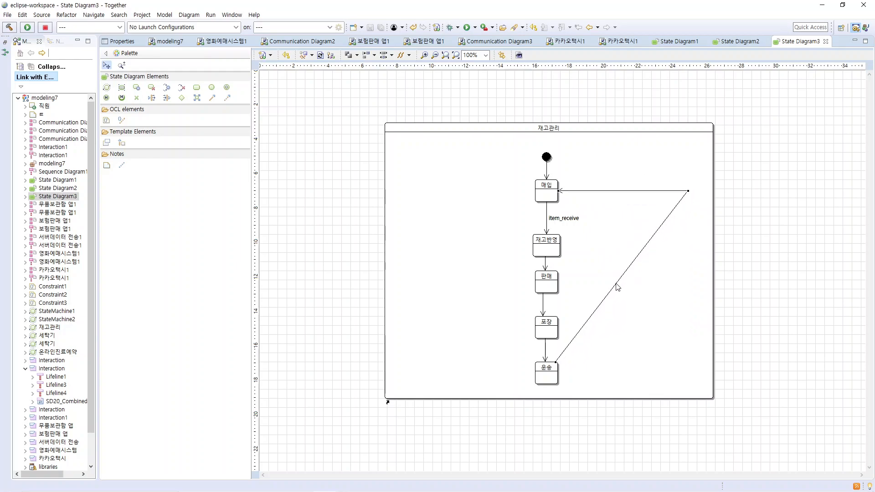
drag(617, 285, 690, 372)
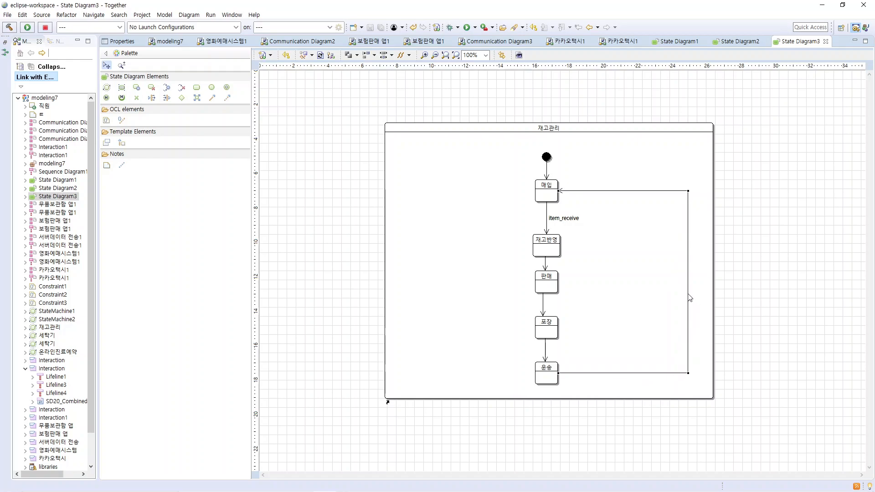
mouse_move(686, 297)
mouse_down()
mouse_move(657, 293)
mouse_move(685, 294)
mouse_up()
click(657, 290)
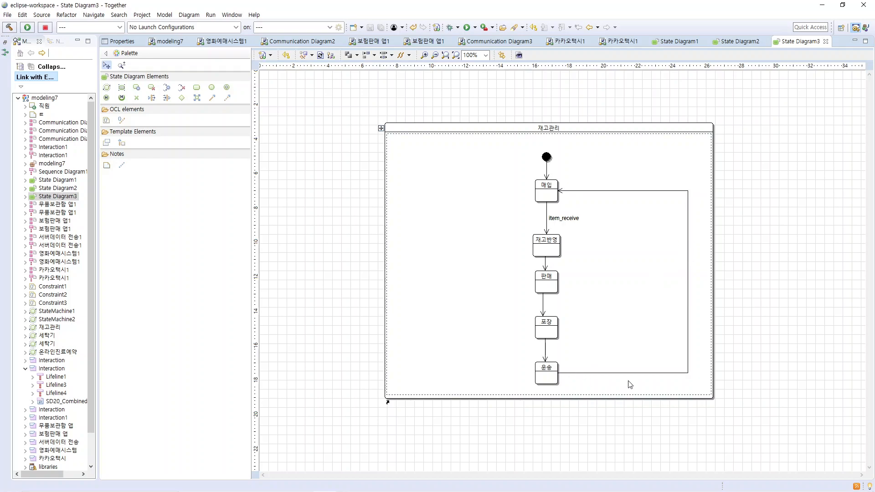
Label the transition from 운송 to 매입 as return and go back to State Diagram3.
click(689, 296)
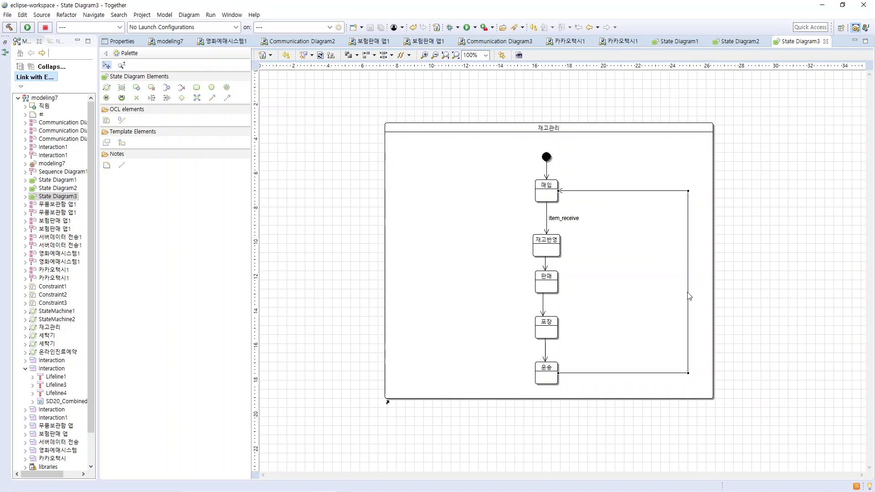
right_click(689, 297)
click(709, 287)
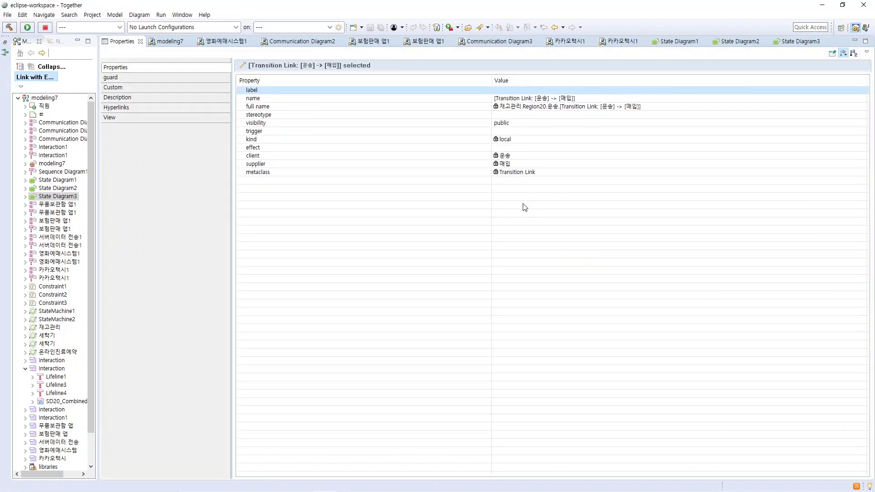
click(516, 88)
text(ㄱㄷㅅㅓㄱㅜ)
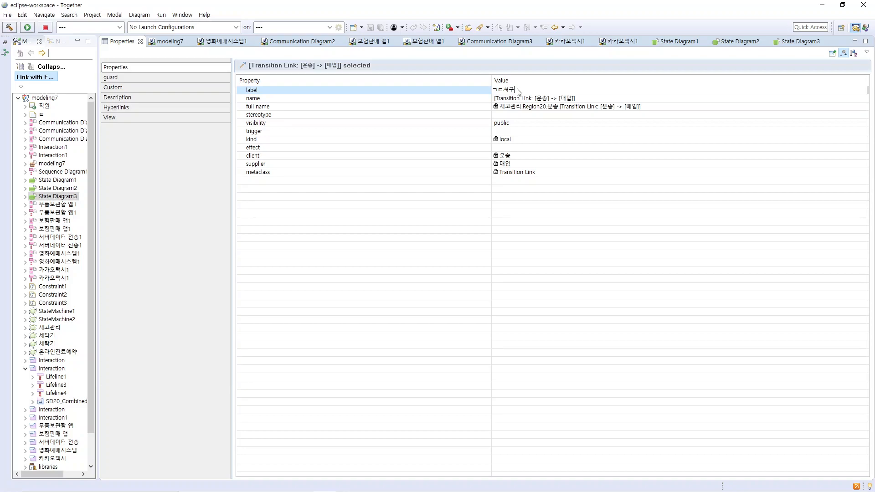
click(518, 91)
text(return)
key(Return)
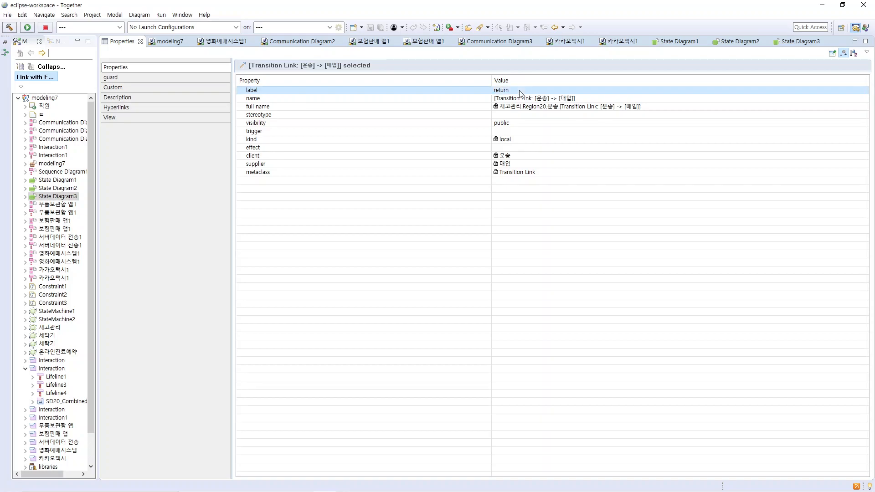
click(795, 42)
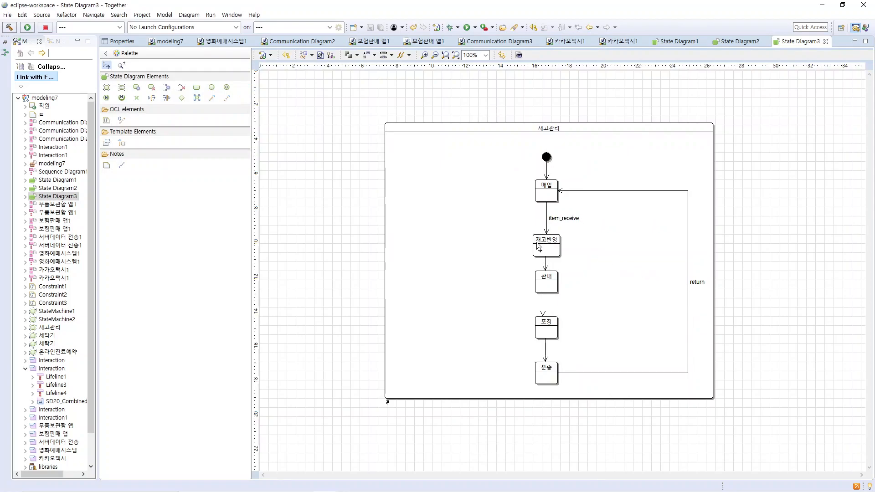
Label the transition from 재고반영 to 판매 as sell/order and go back to State Diagram3.
right_click(546, 264)
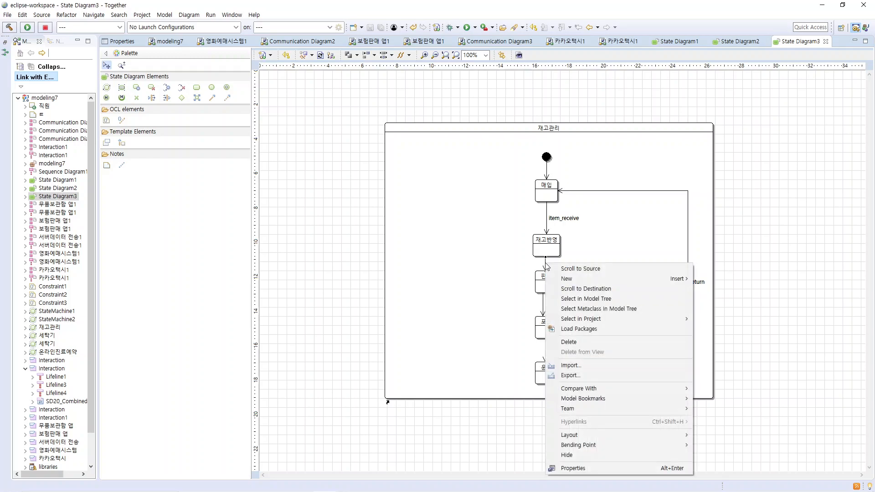
click(611, 466)
click(498, 89)
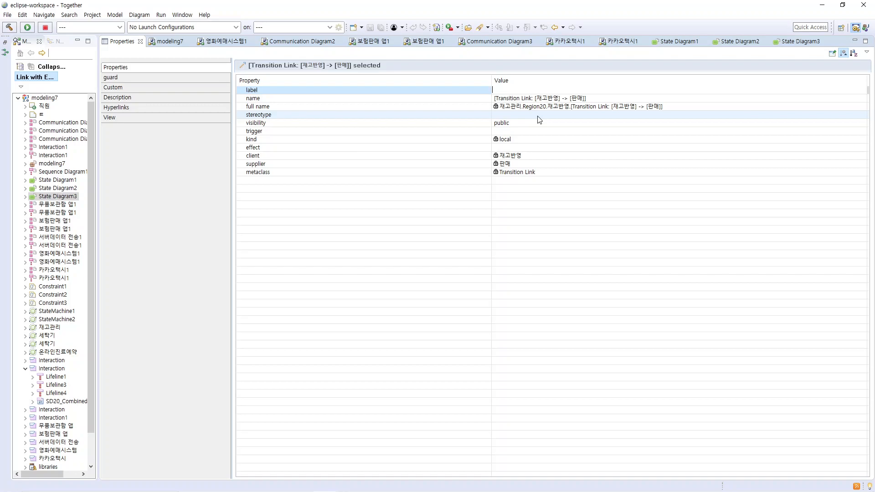
text(sell/or)
text(der)
key(Return)
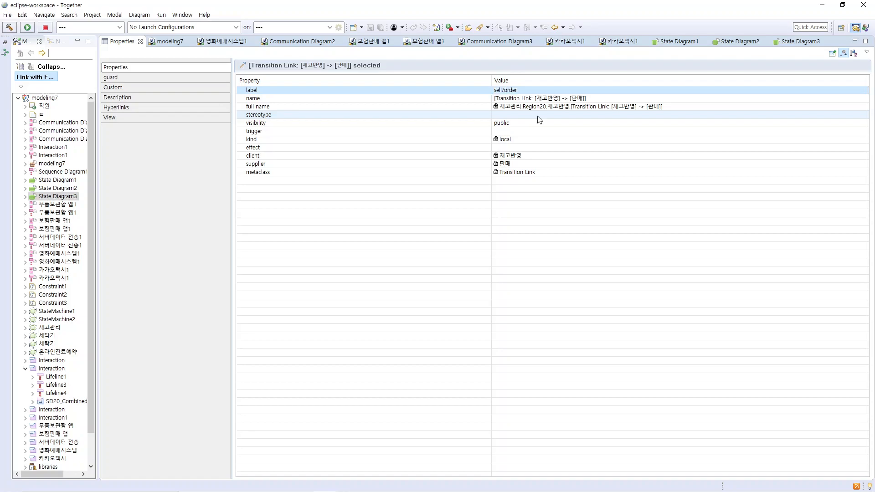
click(800, 41)
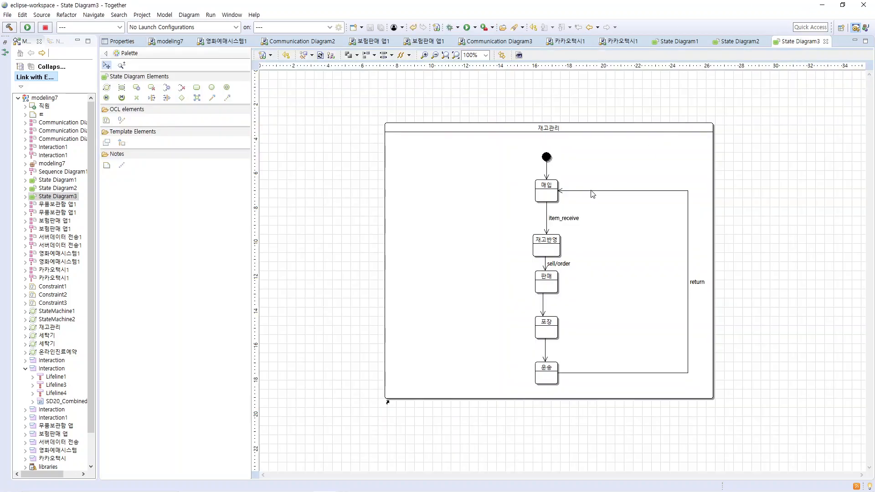
Label the transition from 판매 to 포장 as packing and go back to State Diagram3.
right_click(543, 305)
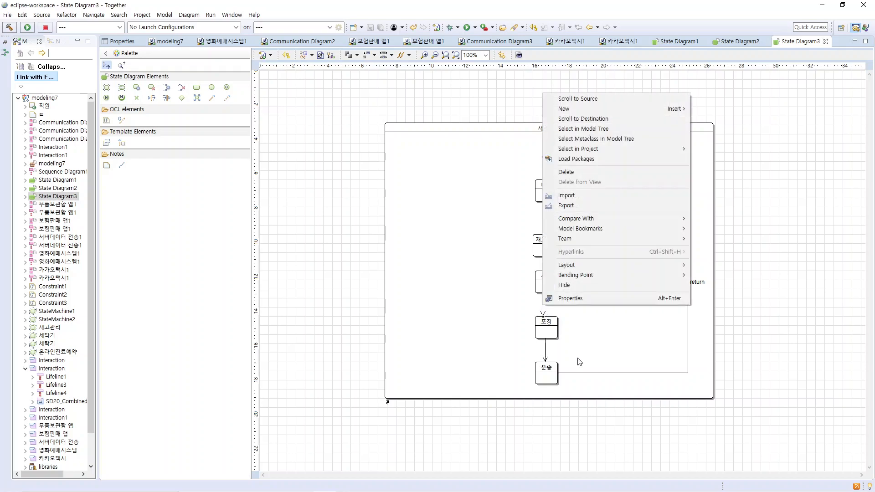
click(588, 298)
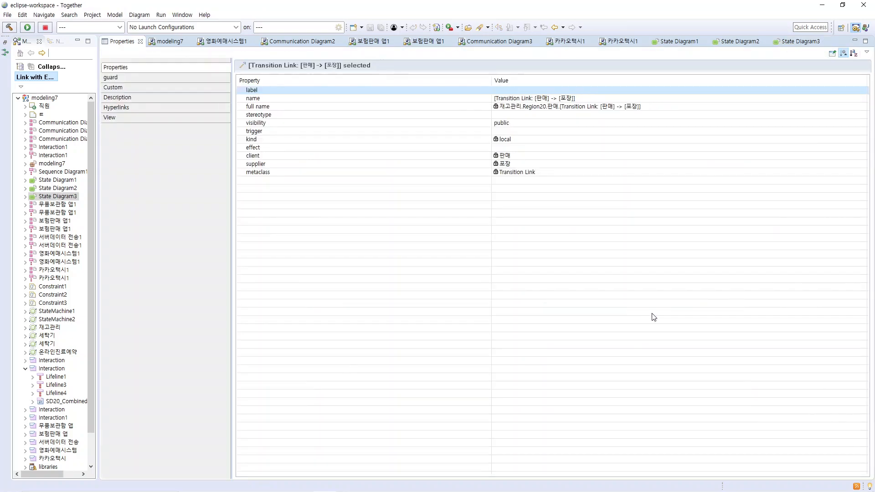
click(560, 91)
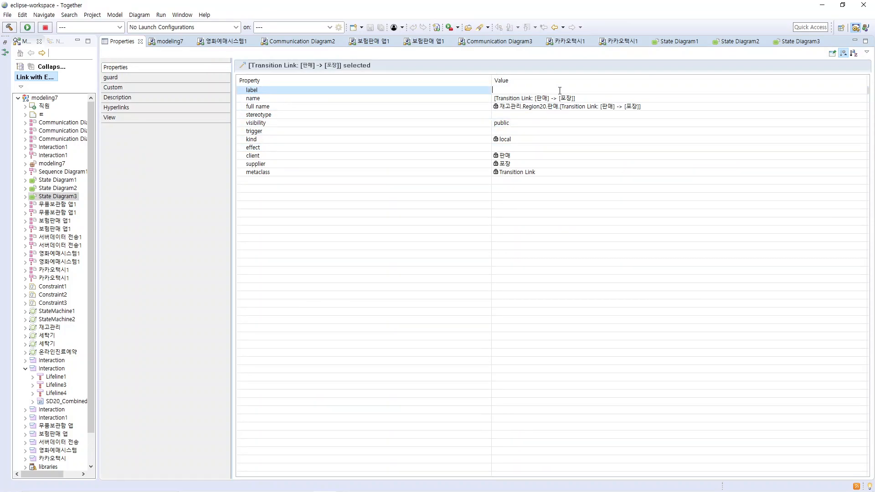
text(packing)
key(Return)
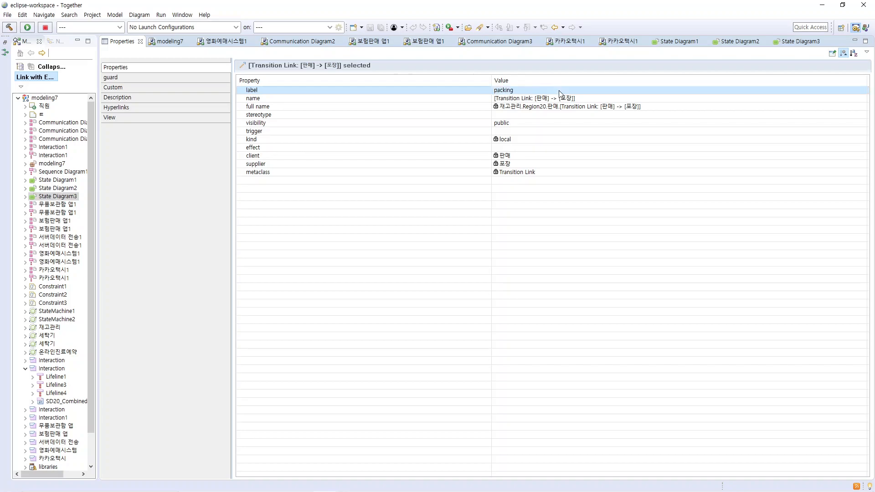
click(798, 41)
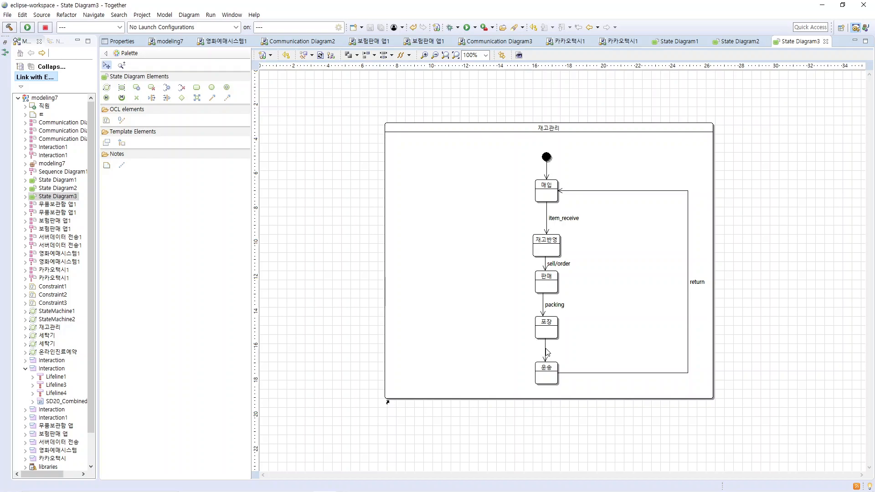
Label the transition from 포장 to 운송 as carry and go back to State Diagram3.
right_click(546, 350)
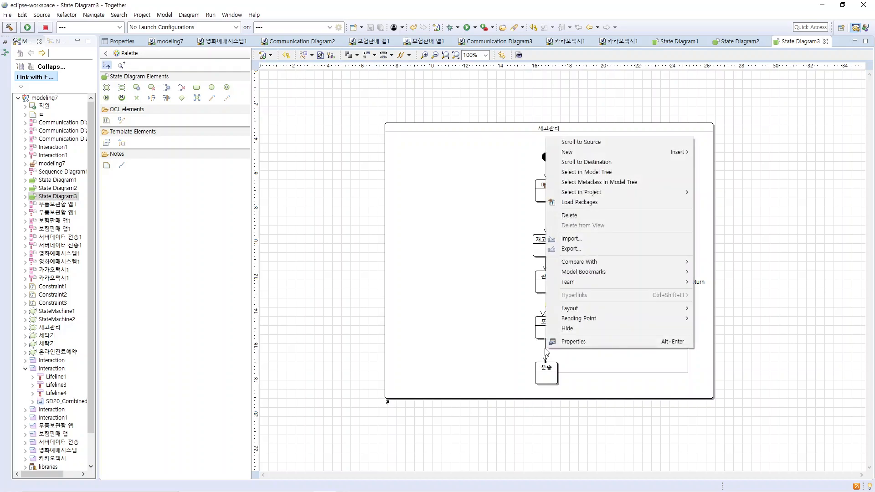
click(575, 342)
click(524, 91)
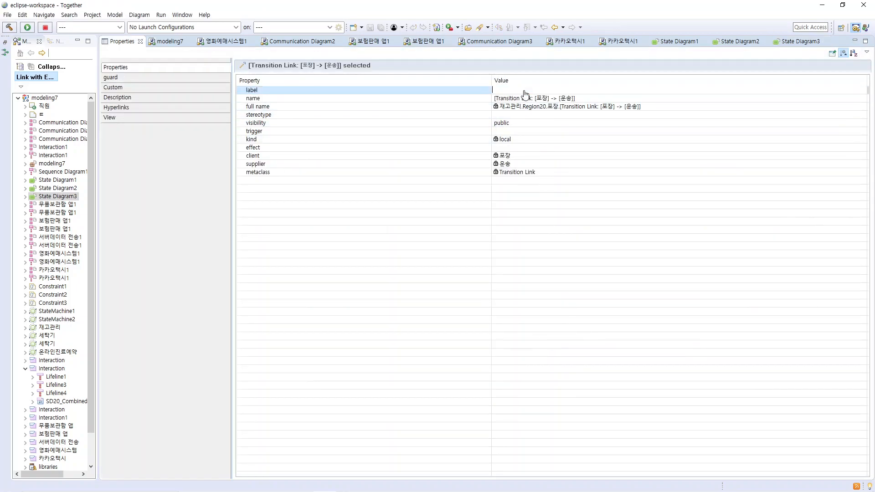
text(carry)
key(Return)
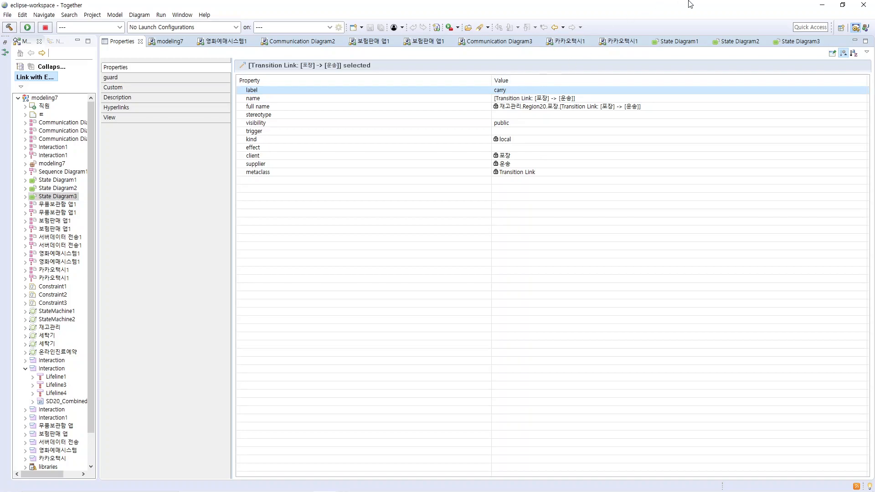
click(789, 41)
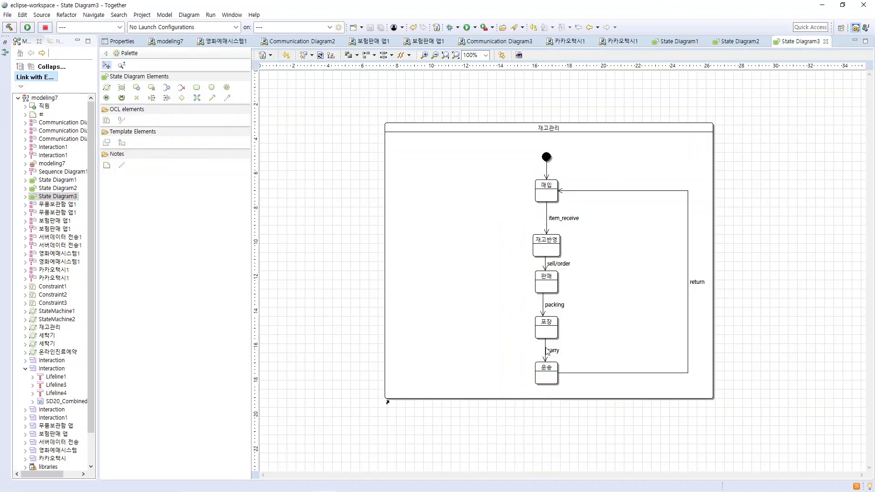
Examine the state flow from 매입 through 재고반영, 판매 and 포장 to 운송, including the return path.
click(550, 374)
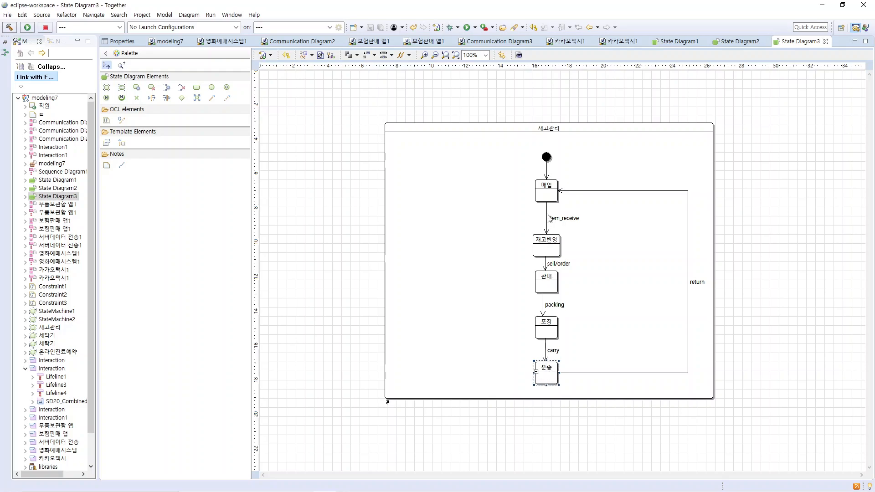
click(550, 190)
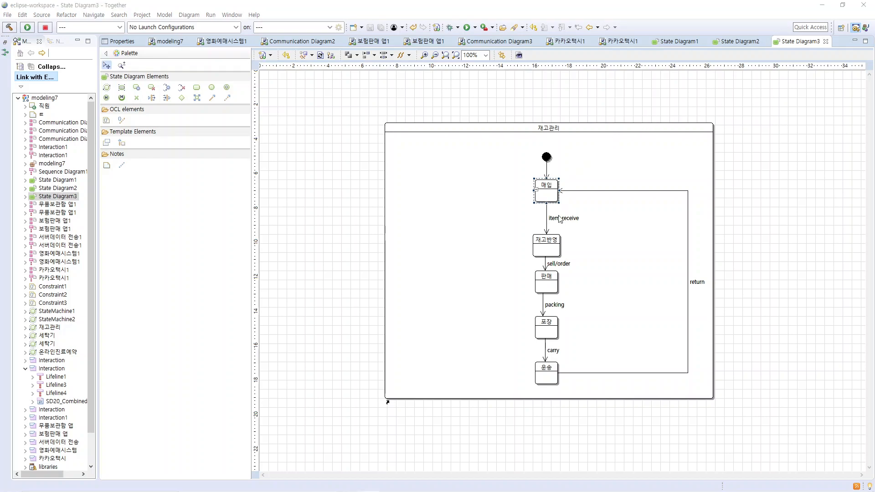
click(551, 282)
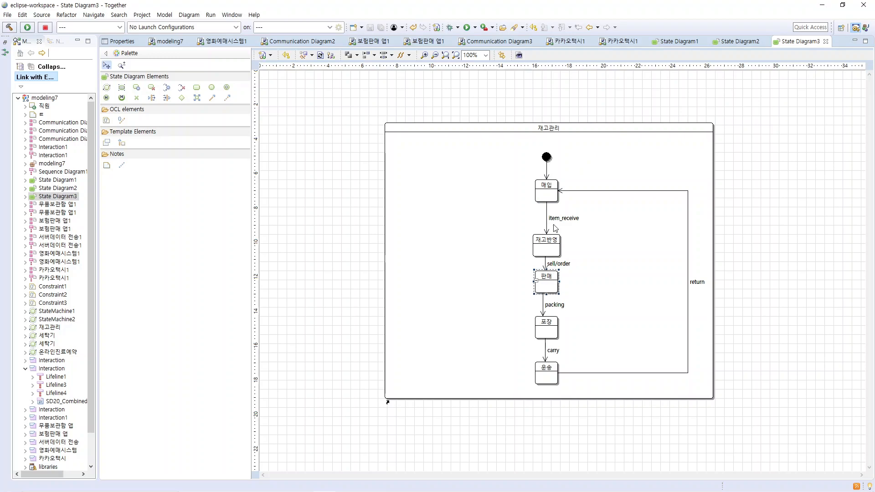
click(551, 190)
click(554, 247)
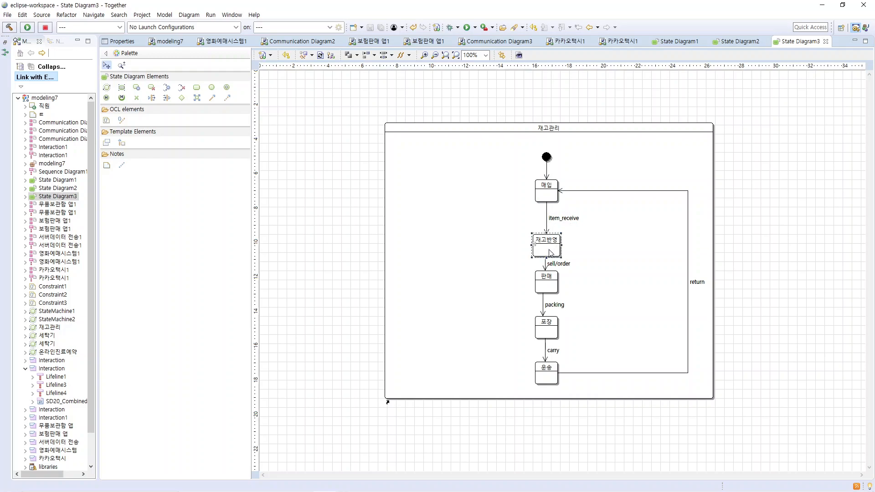
click(553, 281)
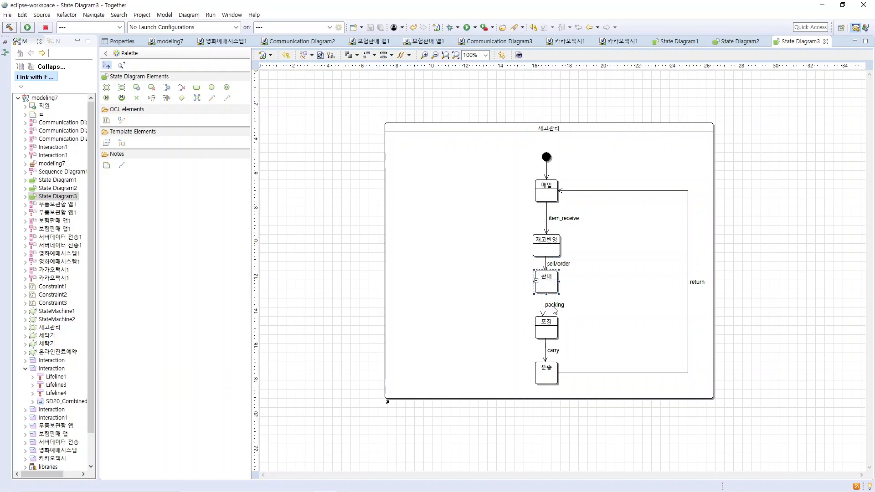
click(542, 329)
click(546, 371)
Extend the 재고관리 frame downward to make room beneath the 운송 state.
click(590, 400)
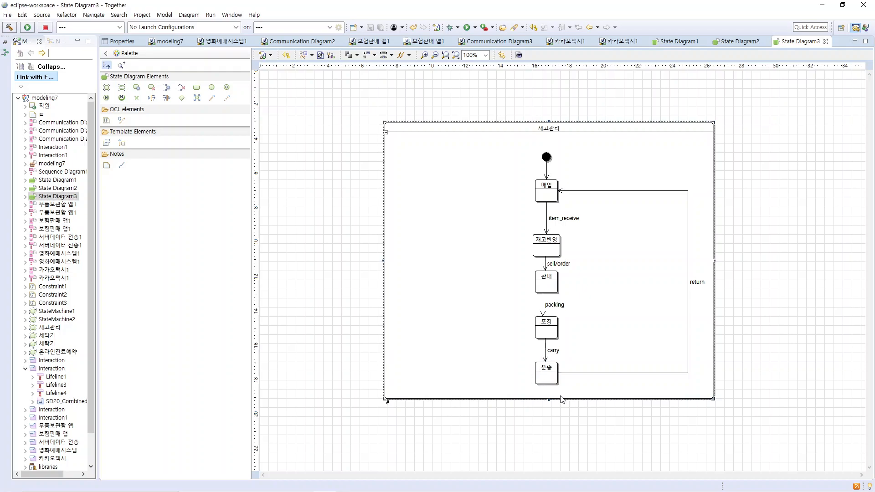
drag(549, 399, 548, 455)
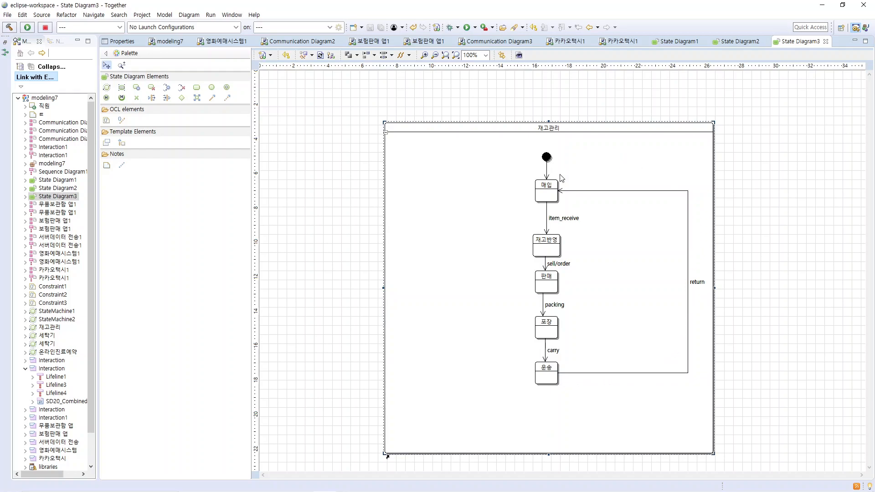
click(546, 195)
click(547, 187)
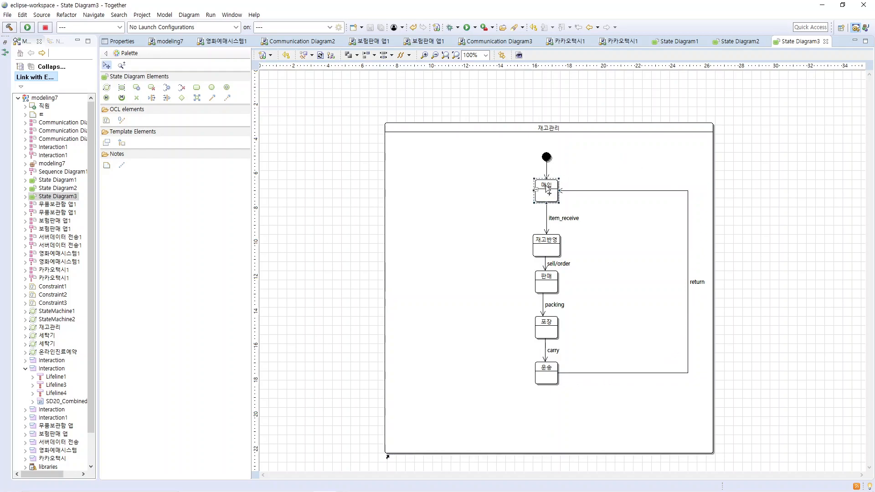
Add a final state below 운송 inside the 재고관리 frame and draw a transition from 운송 to it.
click(226, 87)
click(542, 417)
click(212, 97)
click(548, 377)
click(547, 421)
click(578, 407)
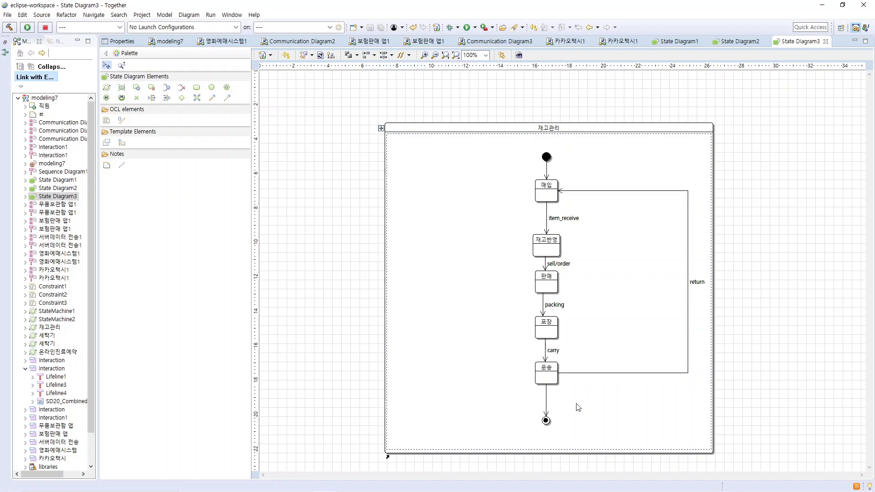
Review the 매입 and 재고반영 states and the item_receive transition between them in the 재고관리 frame.
click(557, 190)
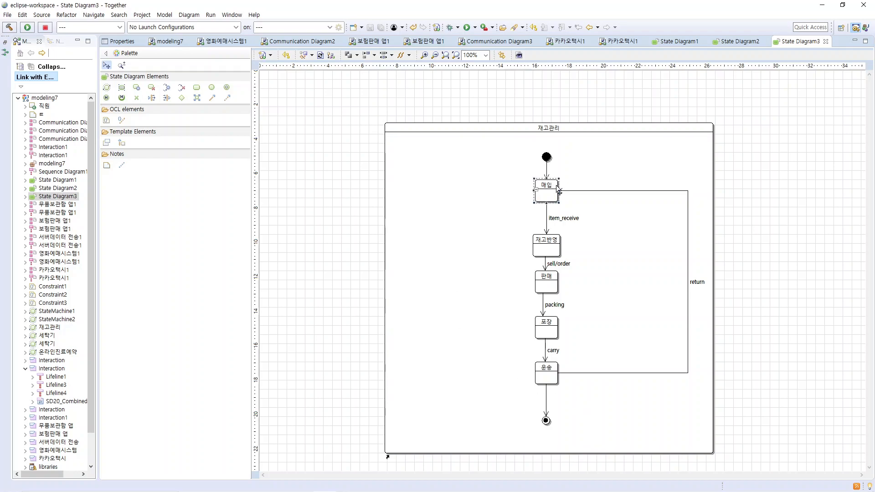
click(556, 251)
click(480, 230)
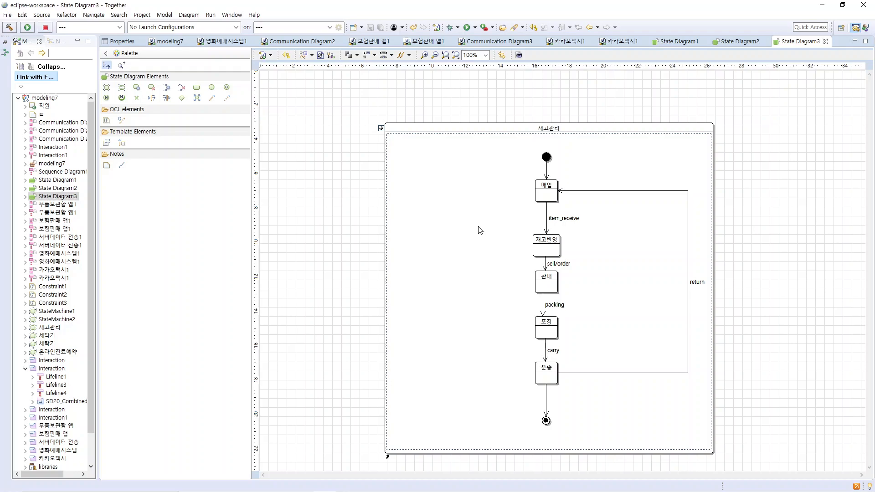
click(540, 195)
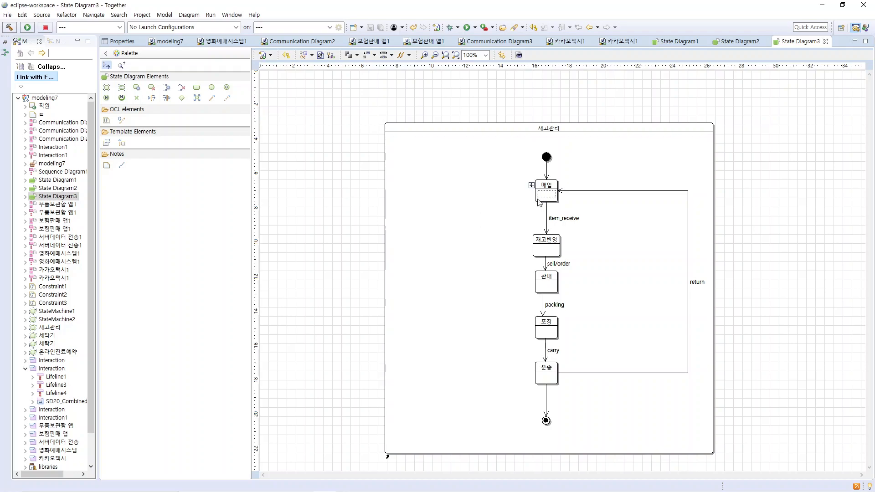
click(539, 247)
click(480, 188)
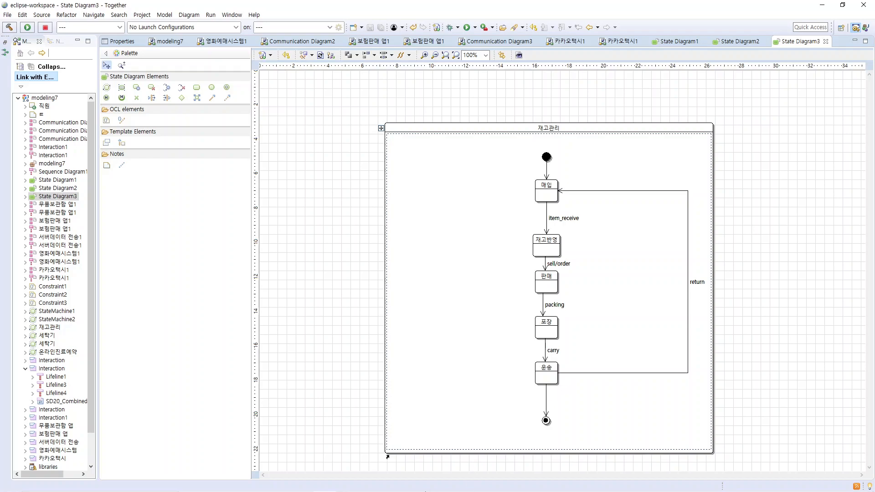
Switch to the Together_UML1.pptx presentation in PowerPoint.
mouse_move(434, 475)
mouse_move(346, 484)
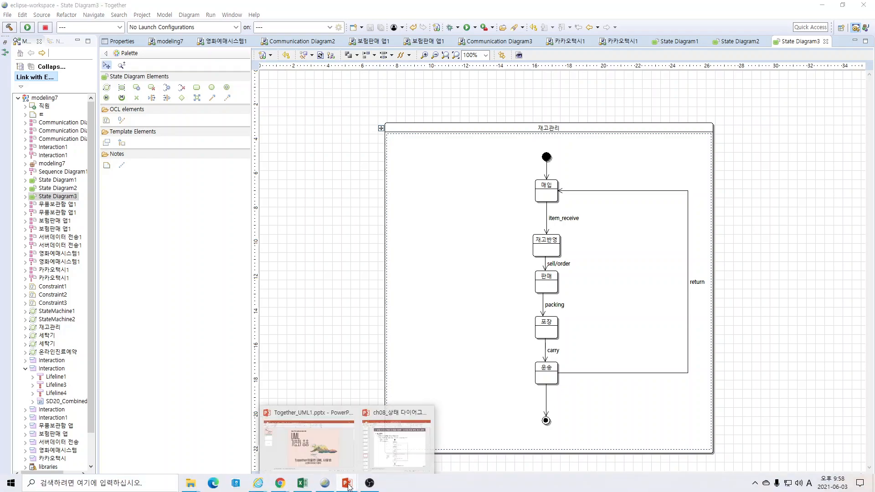
click(319, 452)
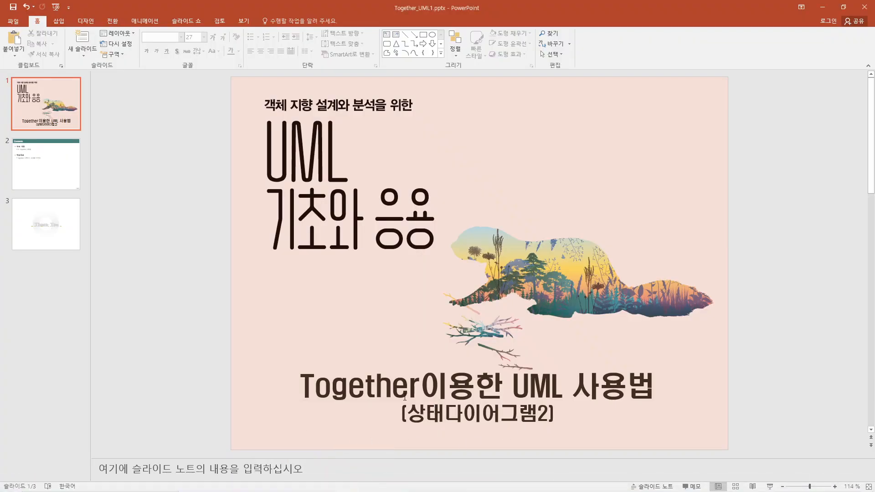